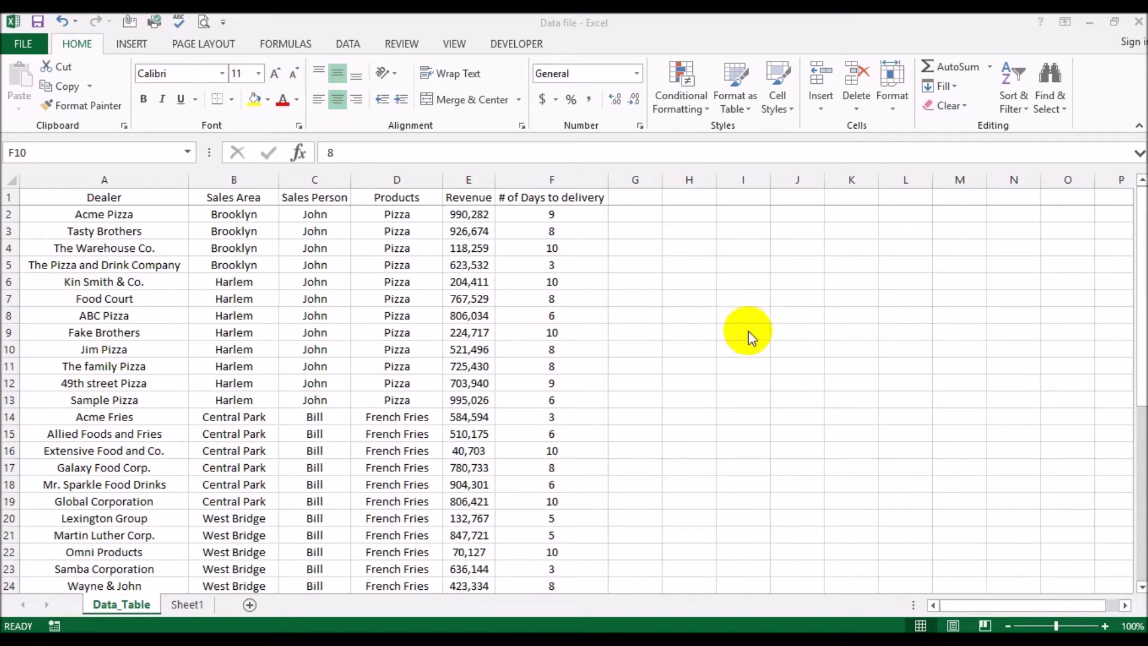
# - In the Business Letter, add a blank gap after 'based in' and mark the spot between 'of' and 'will'
pyautogui.click(747, 616)
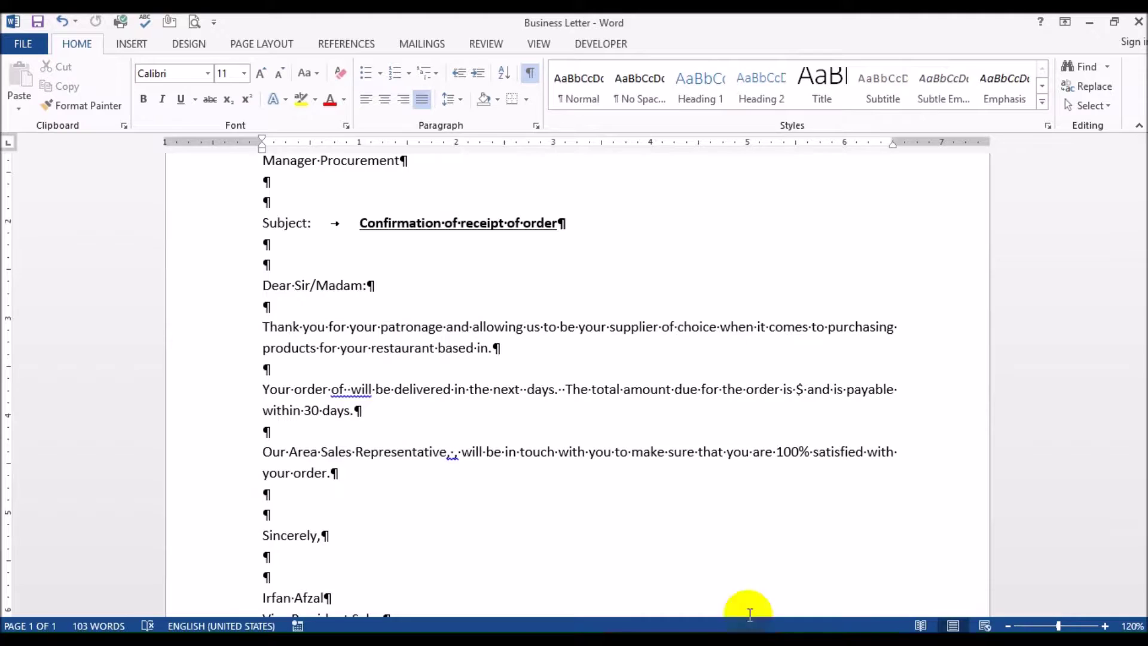
pyautogui.scroll(5, 704, 398)
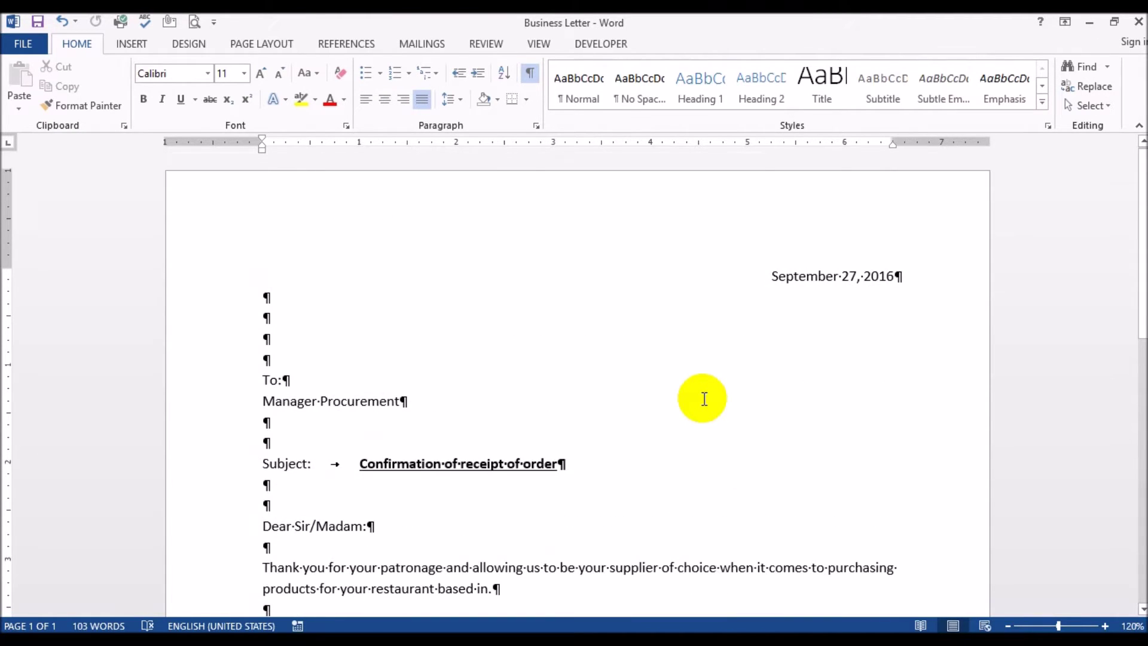
pyautogui.scroll(-2, 688, 296)
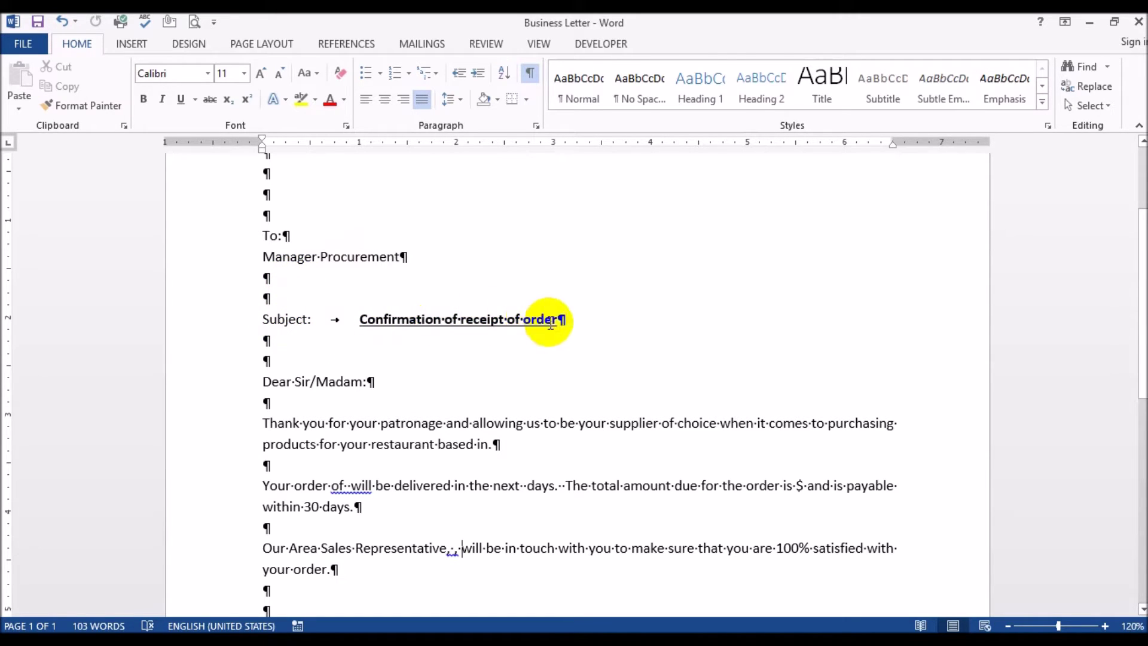
pyautogui.scroll(-2, 632, 320)
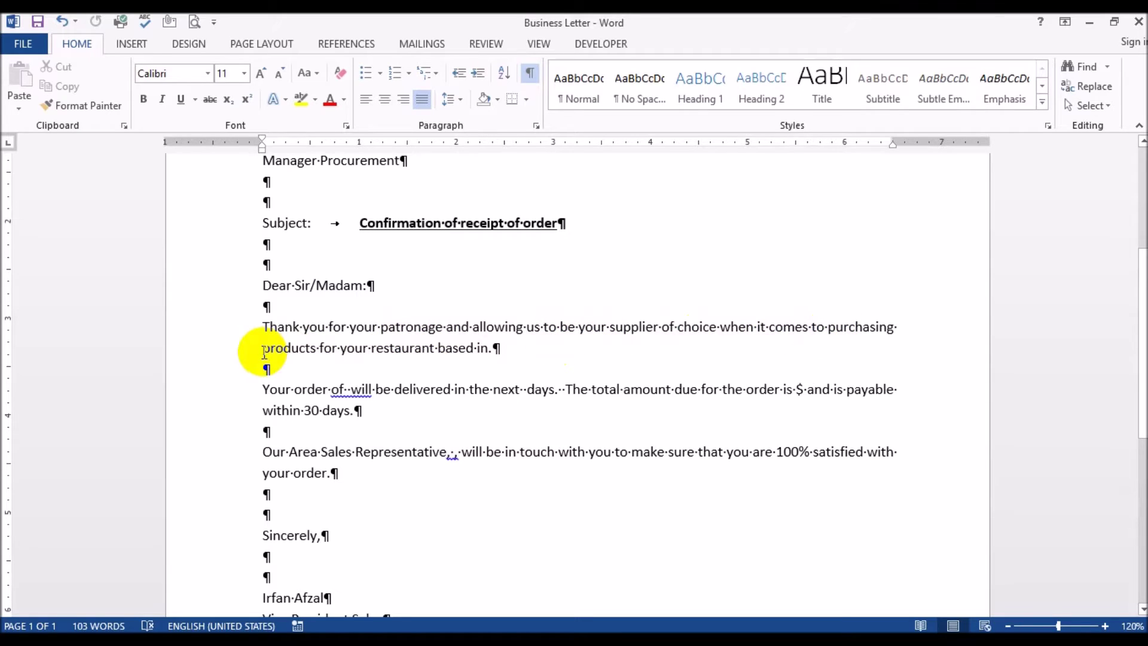
pyautogui.click(488, 349)
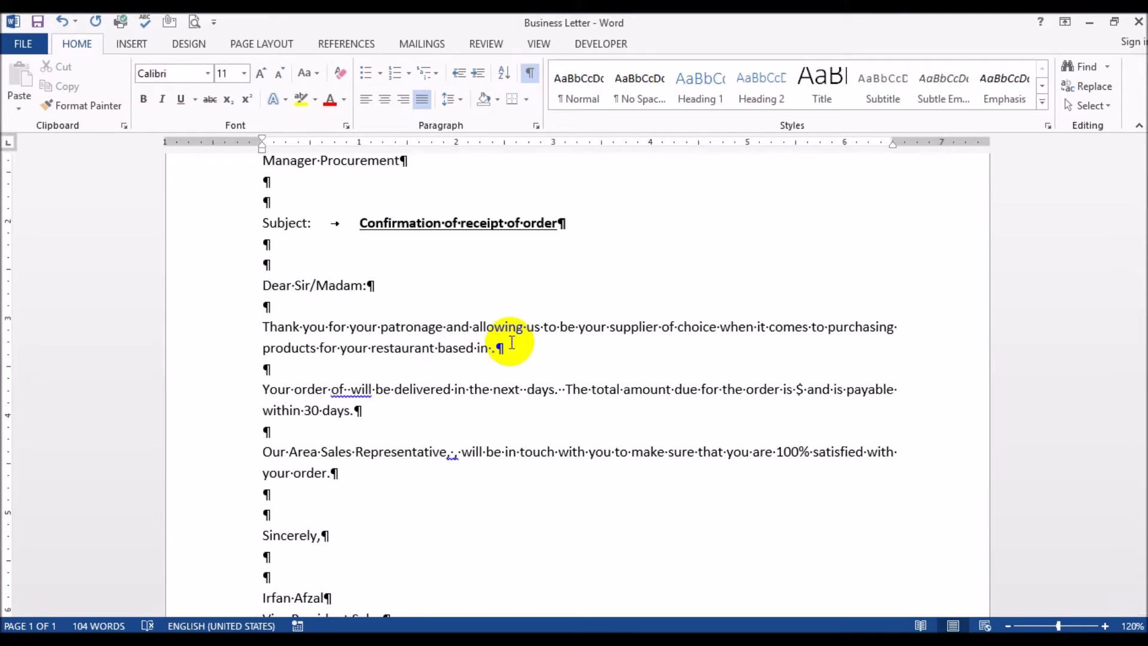
pyautogui.click(348, 389)
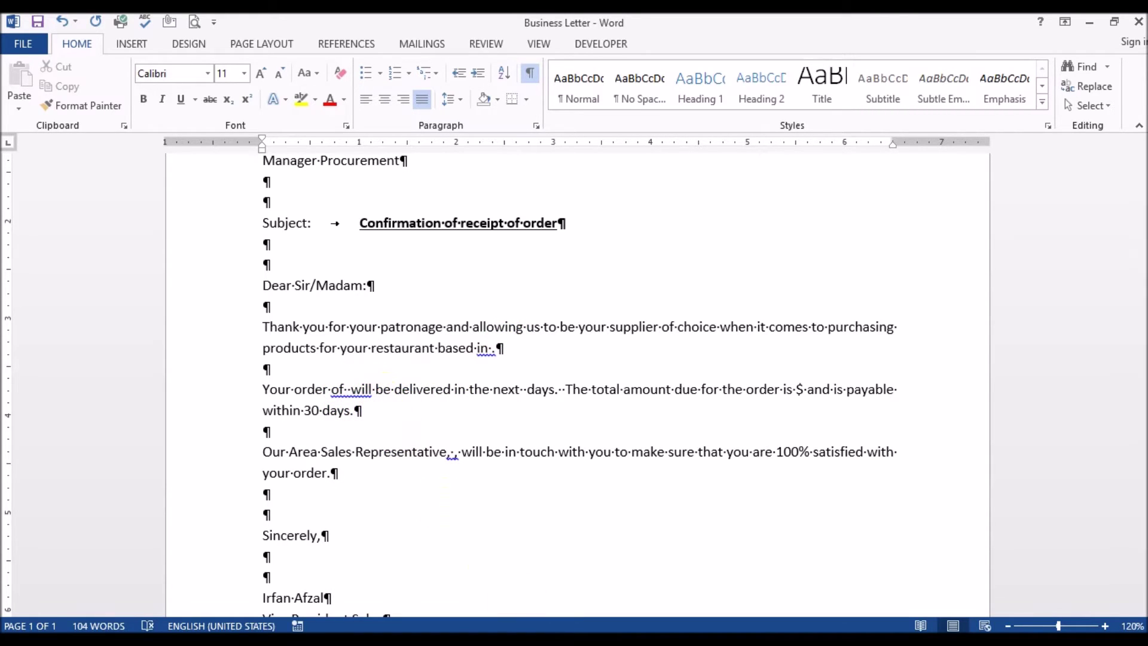
pyautogui.click(533, 550)
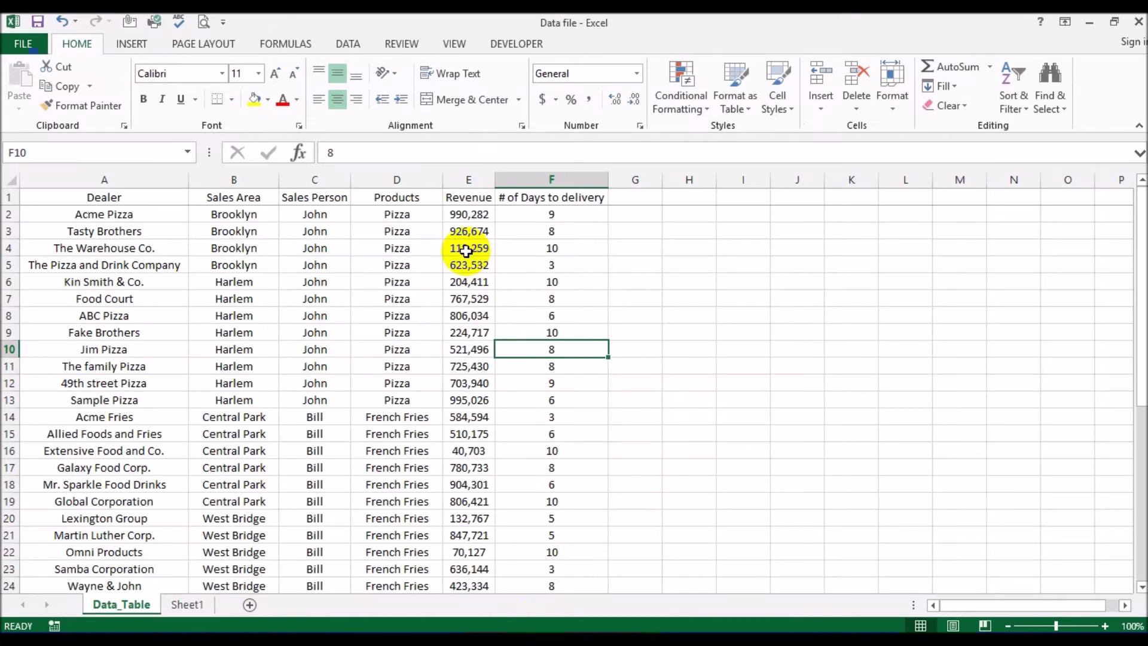
# - Scroll through the Excel dealer table, then switch back and forth, ending on the Word letter
pyautogui.scroll(-3, 400, 410)
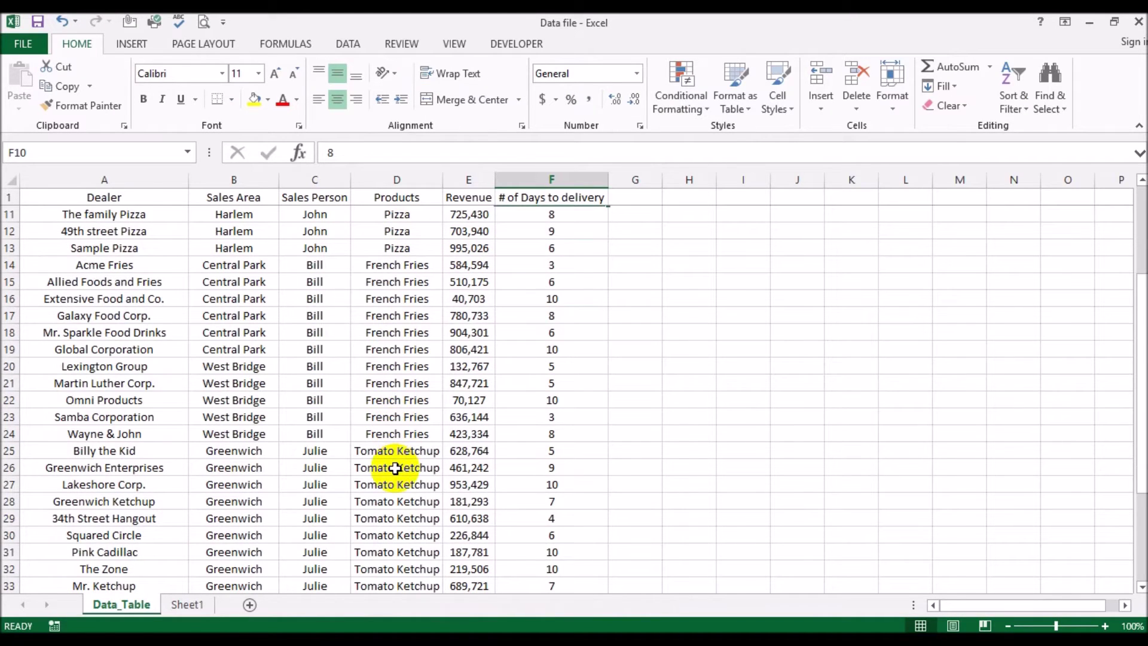
pyautogui.scroll(3, 389, 457)
pyautogui.hotkey('alt', 'Tab')
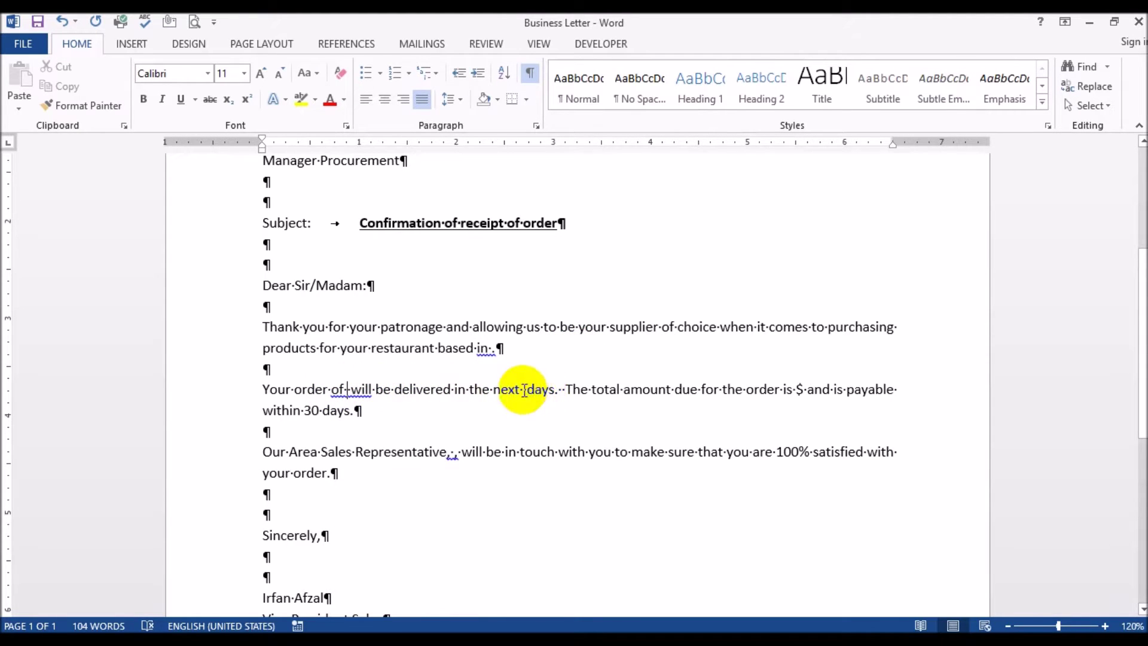
pyautogui.hotkey('alt', 'Tab')
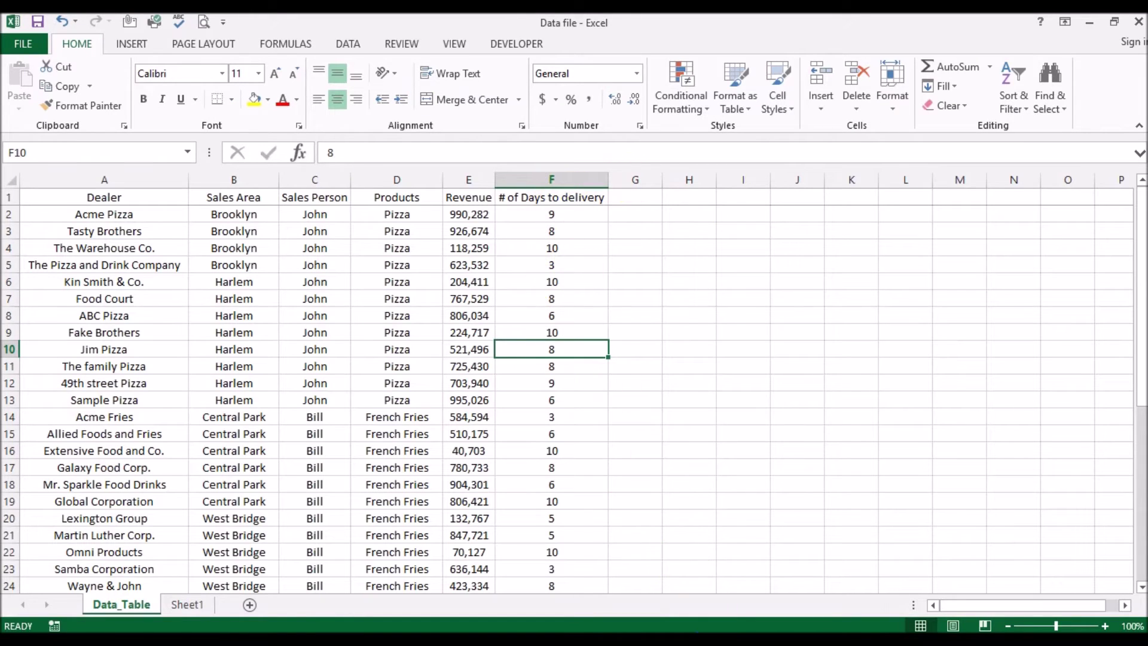
pyautogui.hotkey('alt', 'Tab')
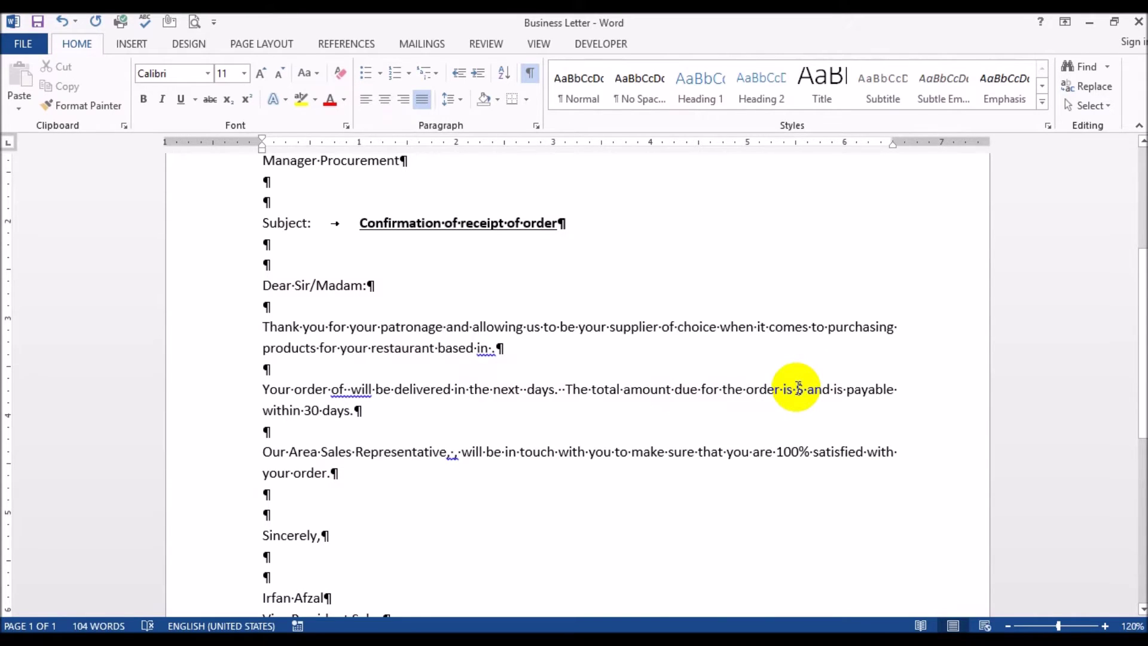
pyautogui.click(796, 387)
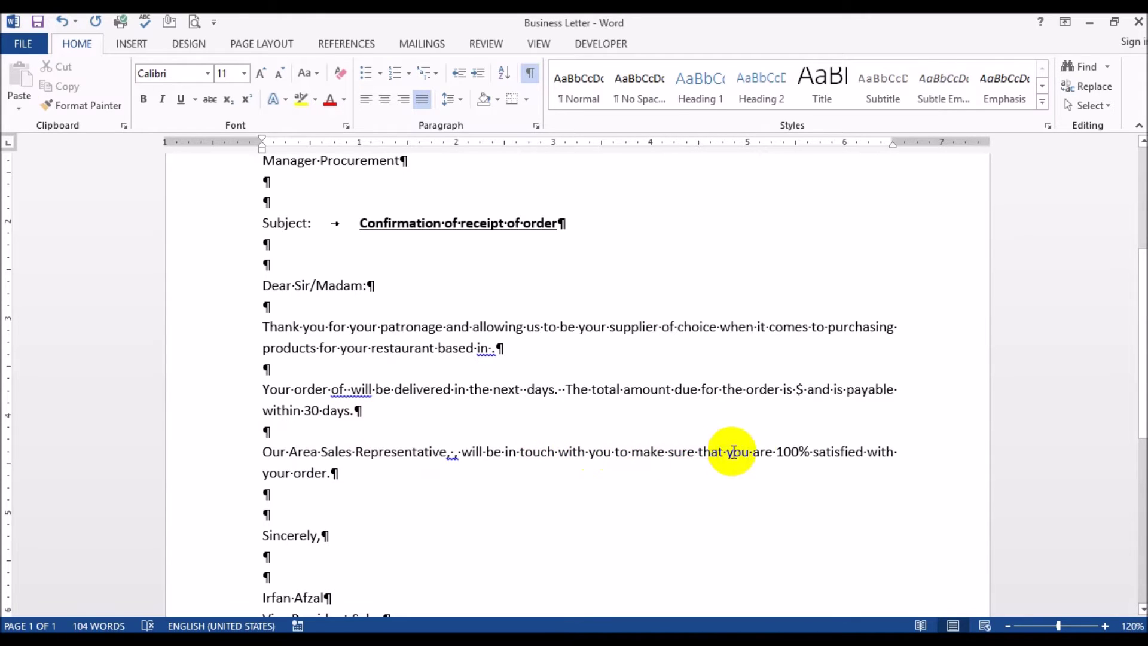
pyautogui.scroll(-4, 572, 454)
pyautogui.scroll(8, 568, 453)
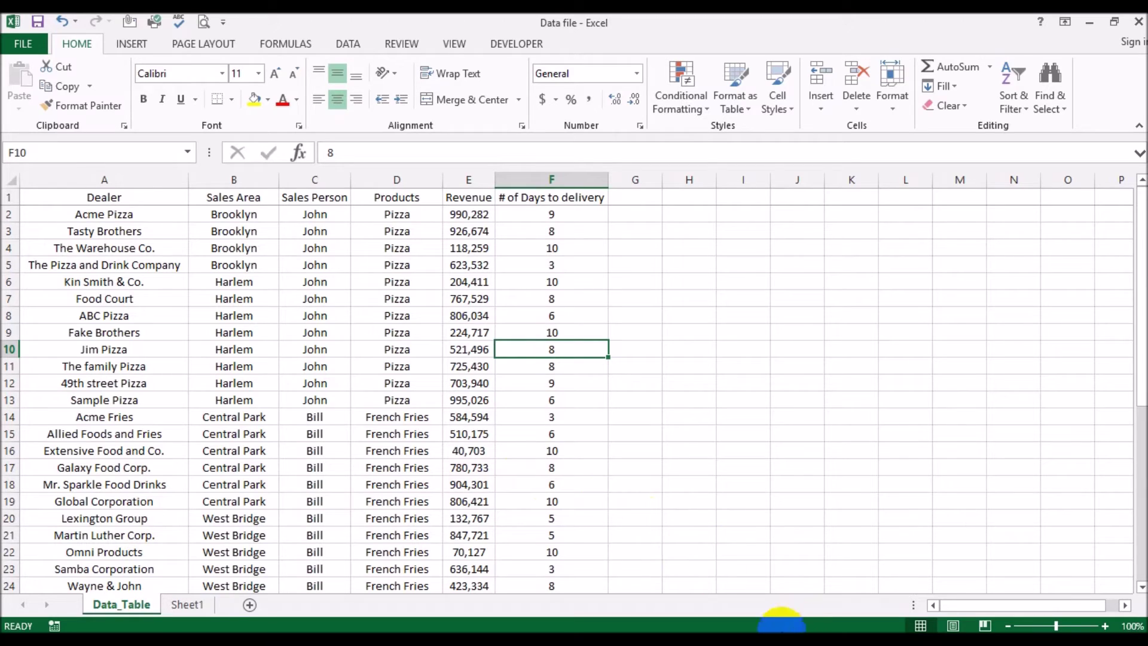
pyautogui.moveTo(691, 637)
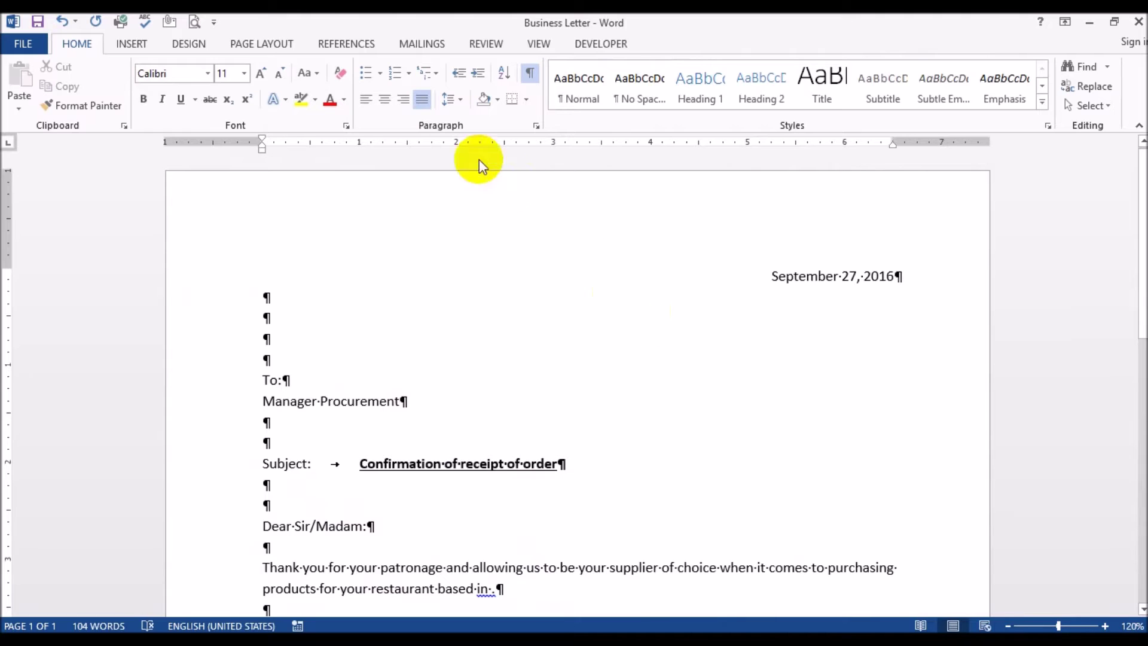
# - Use Data File from F:\YouTube\YouTube Videos\Microsoft Excel\Mail Merge with Word as recipients, sheet Data_Table$
pyautogui.click(434, 46)
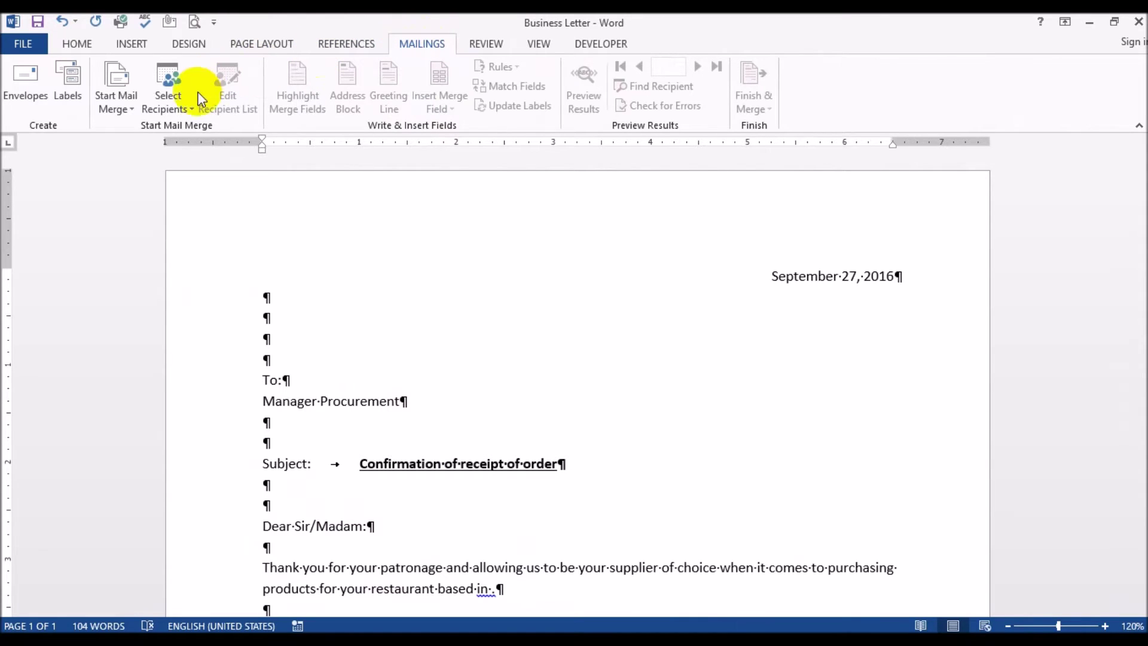
pyautogui.click(191, 110)
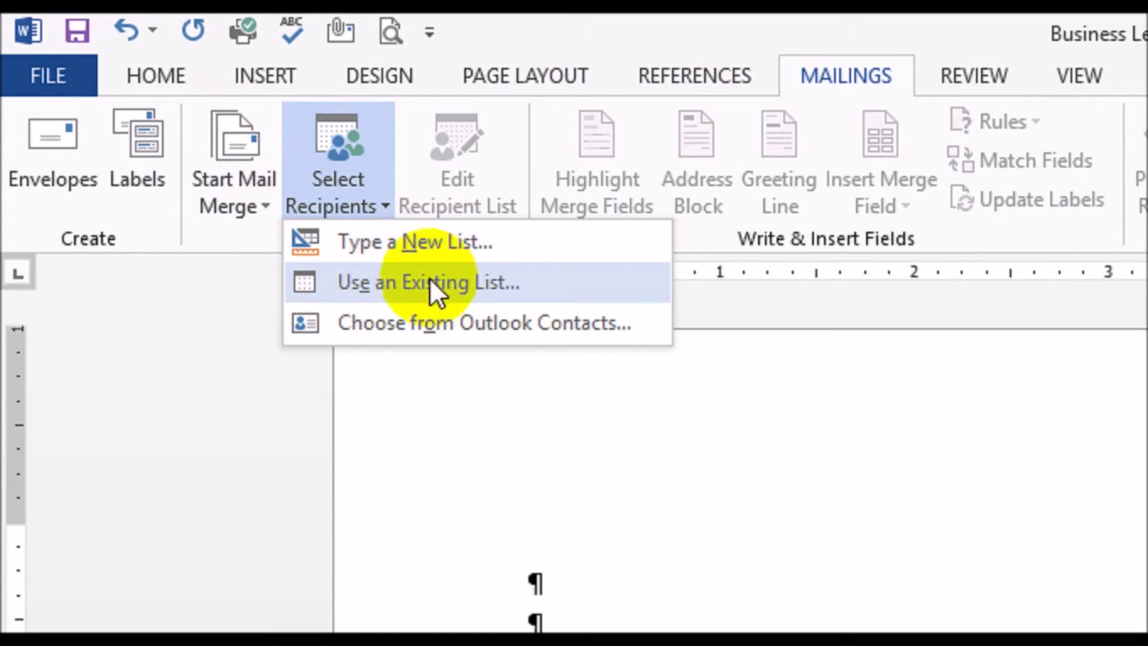
pyautogui.click(468, 282)
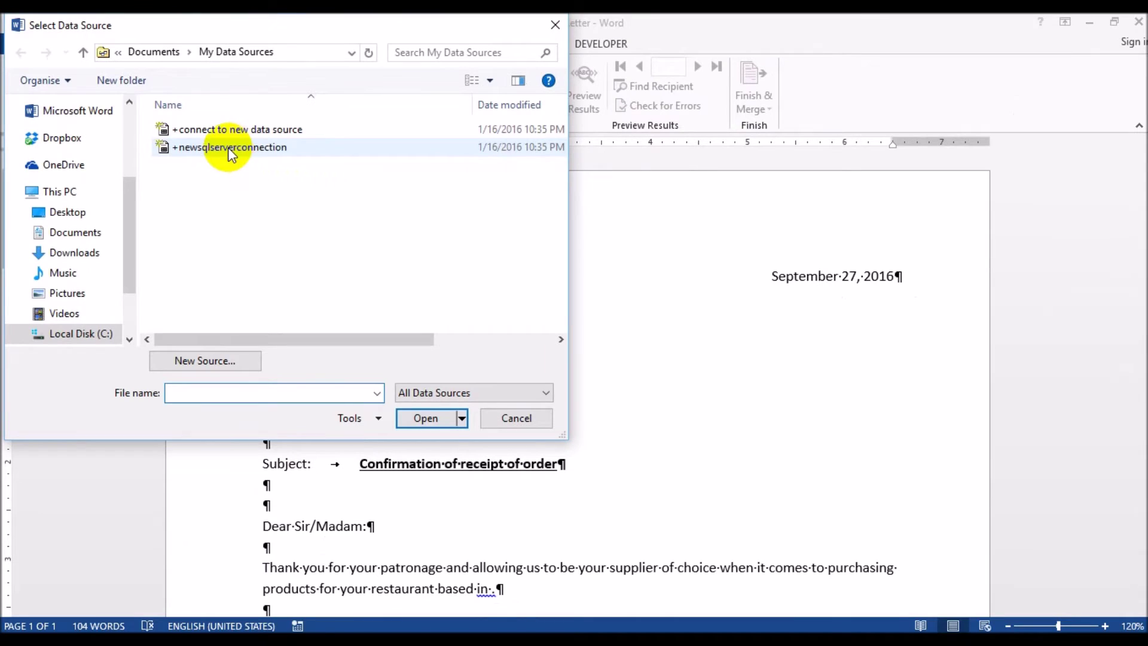
pyautogui.scroll(-2, 122, 329)
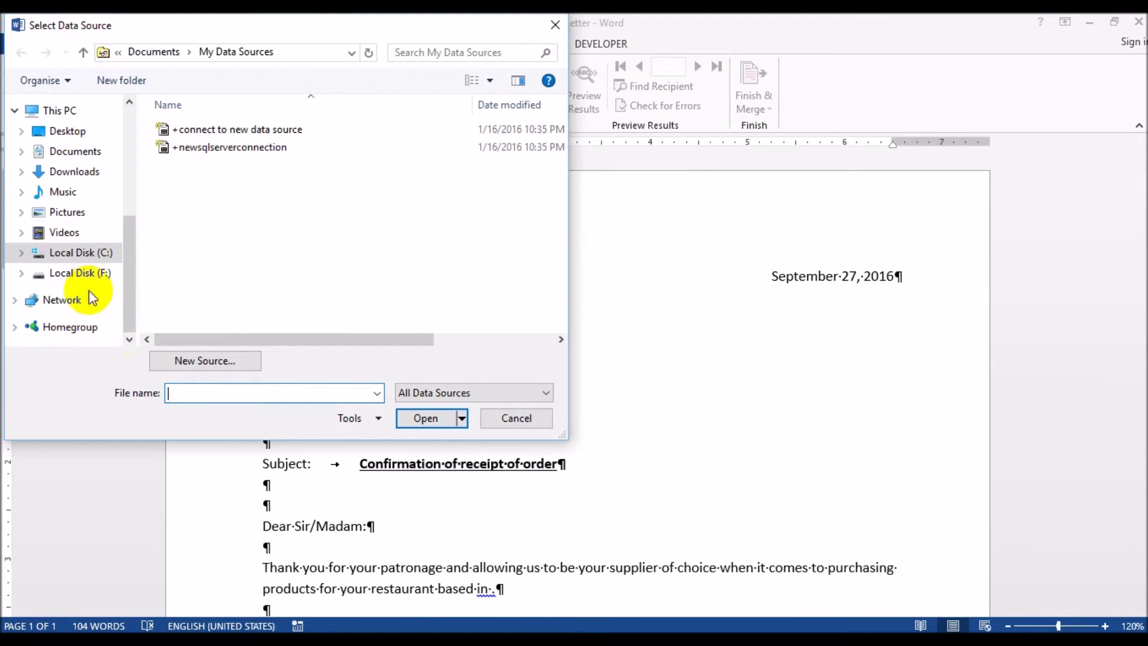
pyautogui.click(90, 272)
pyautogui.doubleClick(177, 254)
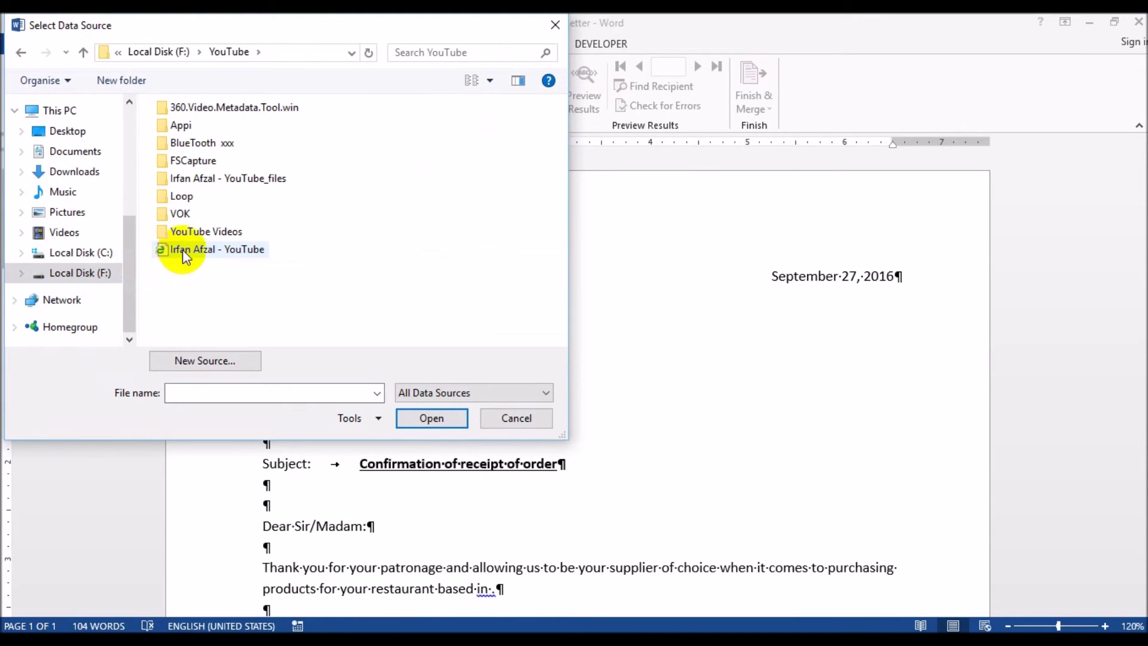
pyautogui.doubleClick(186, 235)
pyautogui.doubleClick(197, 267)
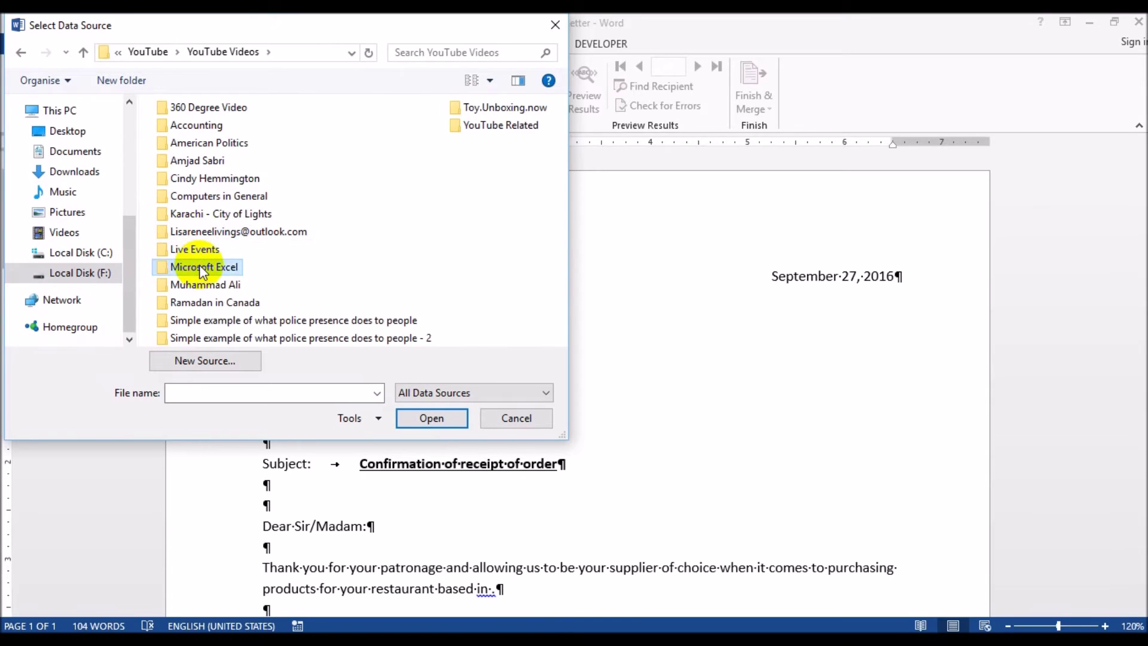
pyautogui.doubleClick(199, 253)
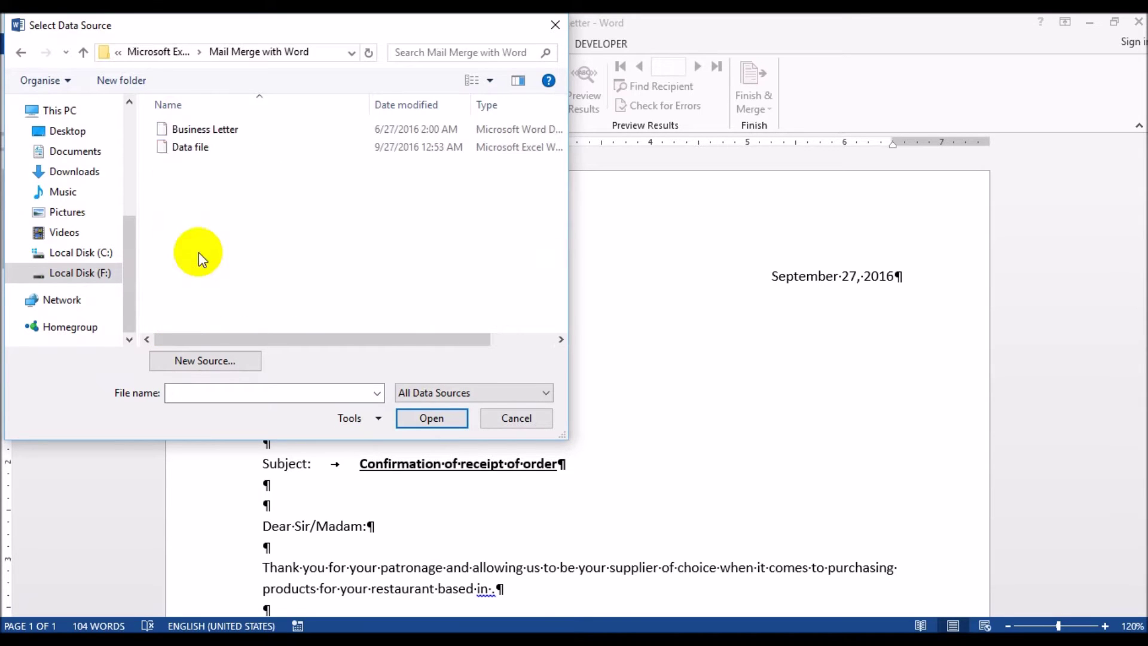
pyautogui.doubleClick(196, 147)
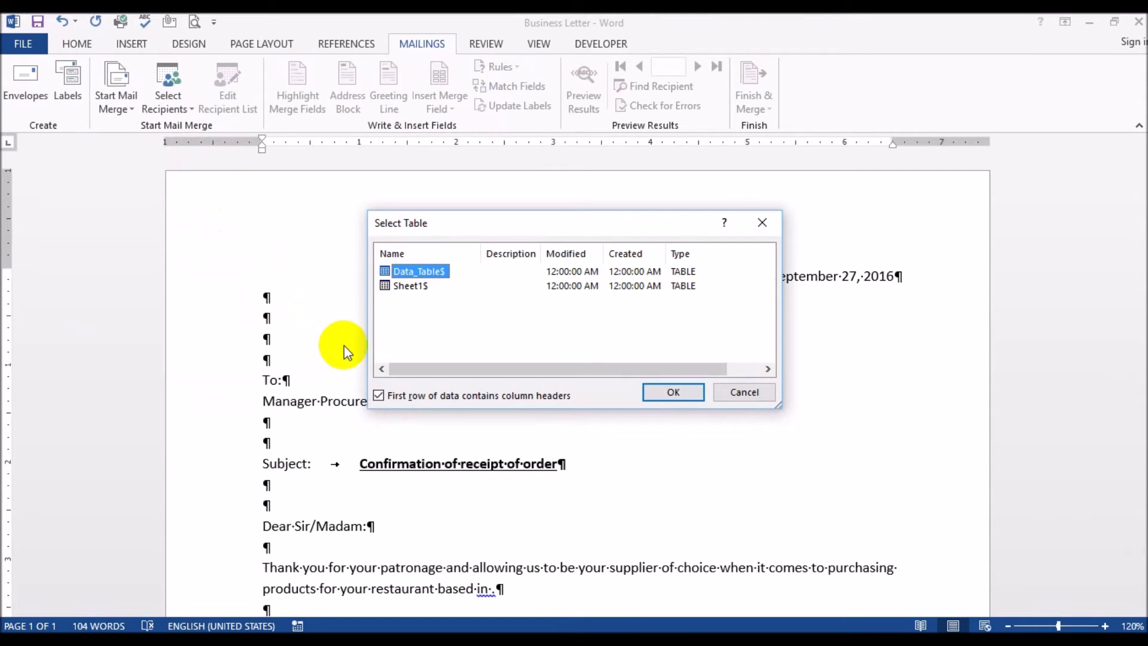
pyautogui.click(671, 390)
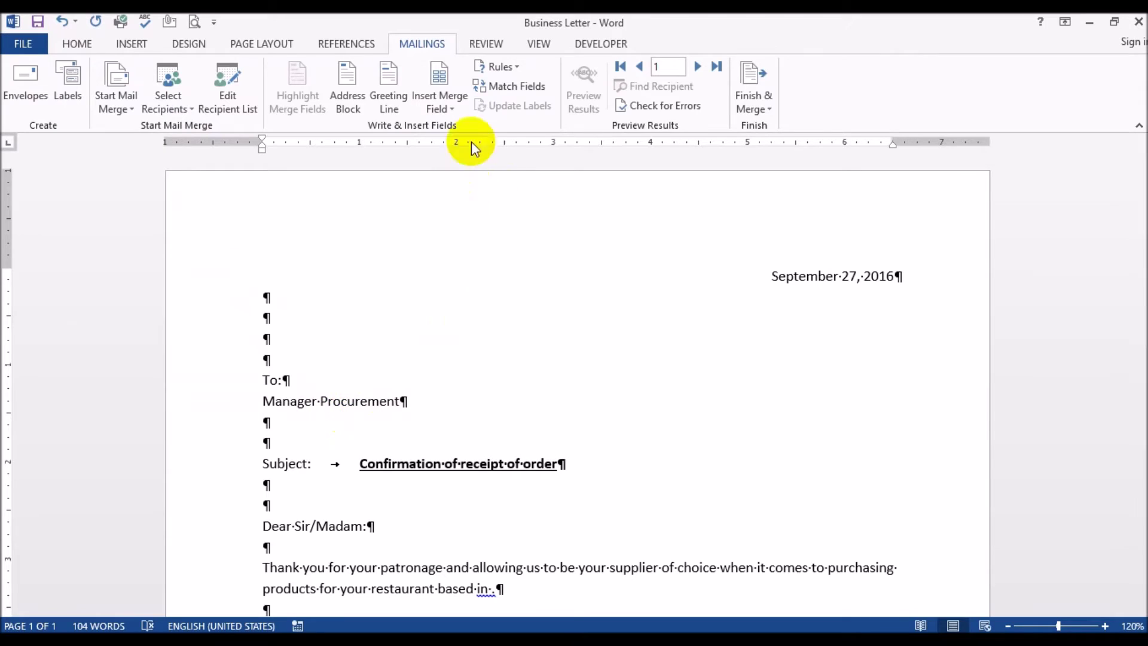
# - Insert «Dealer» and «Sales_Area» on the address lines, and «Sales_Area» after 'based in'
pyautogui.click(452, 109)
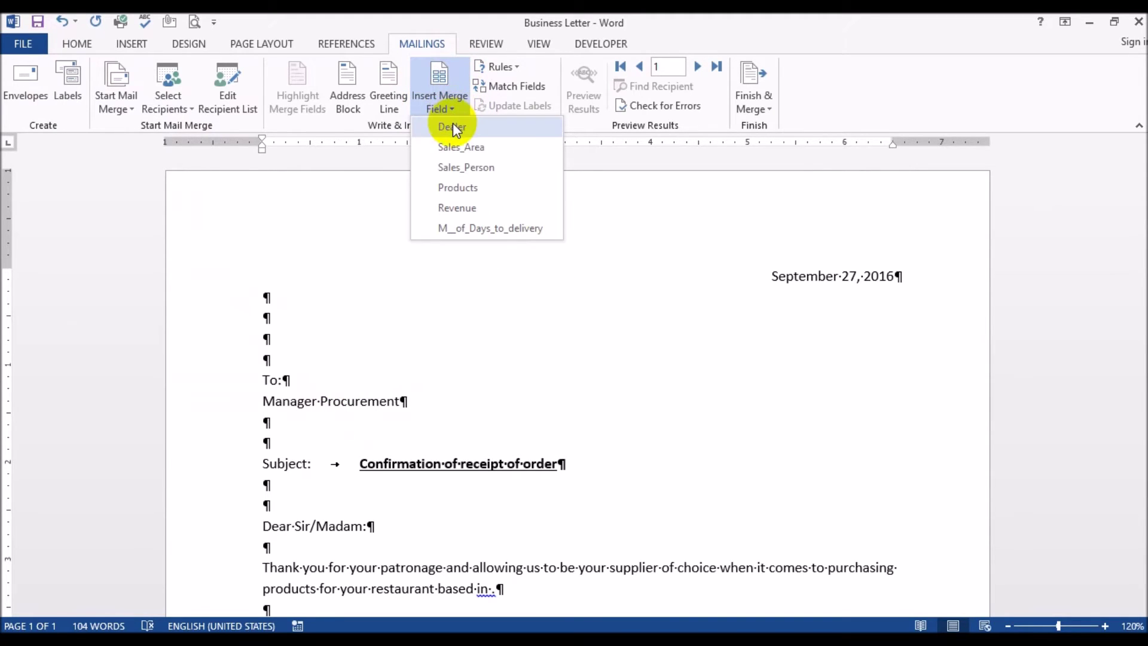
pyautogui.click(454, 127)
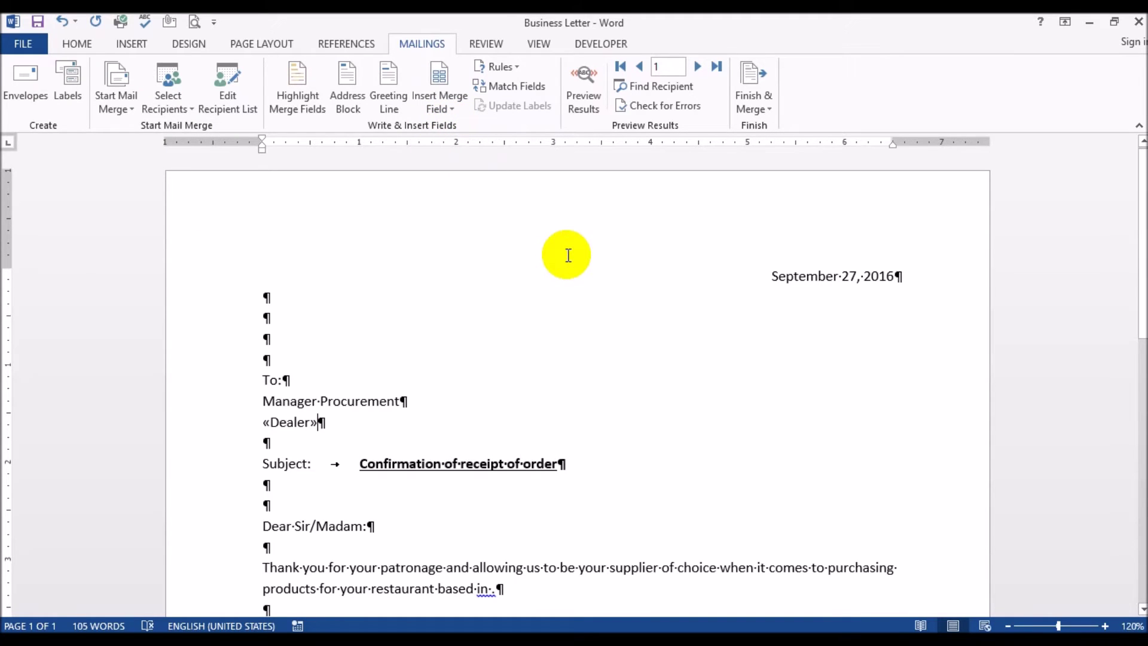
pyautogui.scroll(-2, 568, 255)
pyautogui.press('Return')
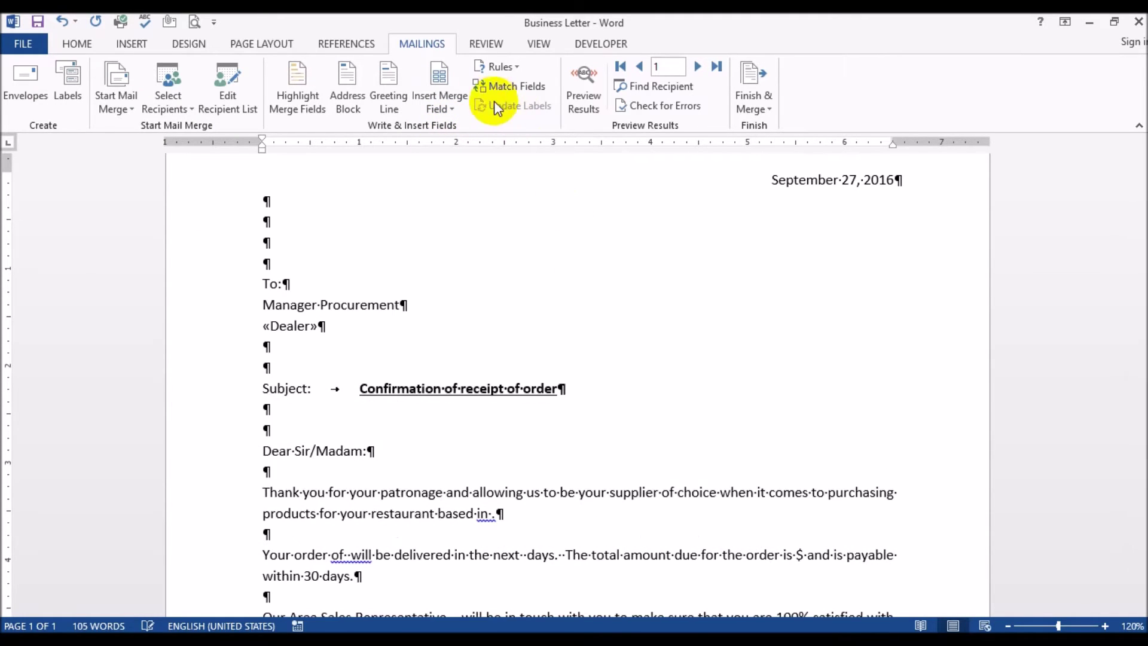
pyautogui.click(454, 105)
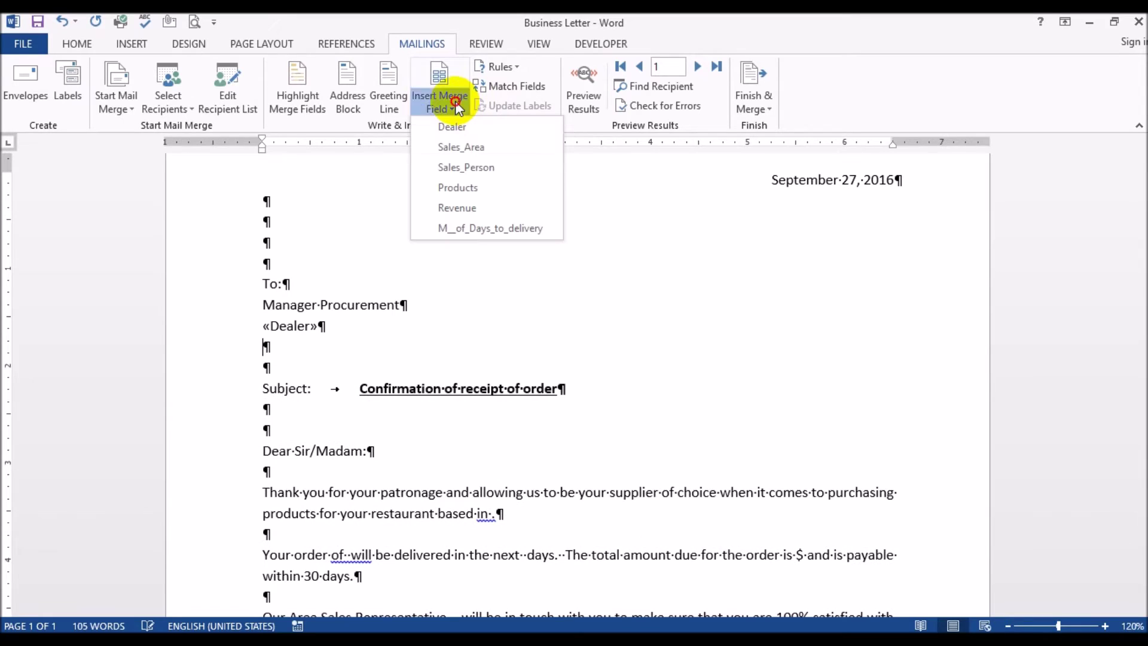
pyautogui.click(466, 147)
pyautogui.scroll(-3, 515, 282)
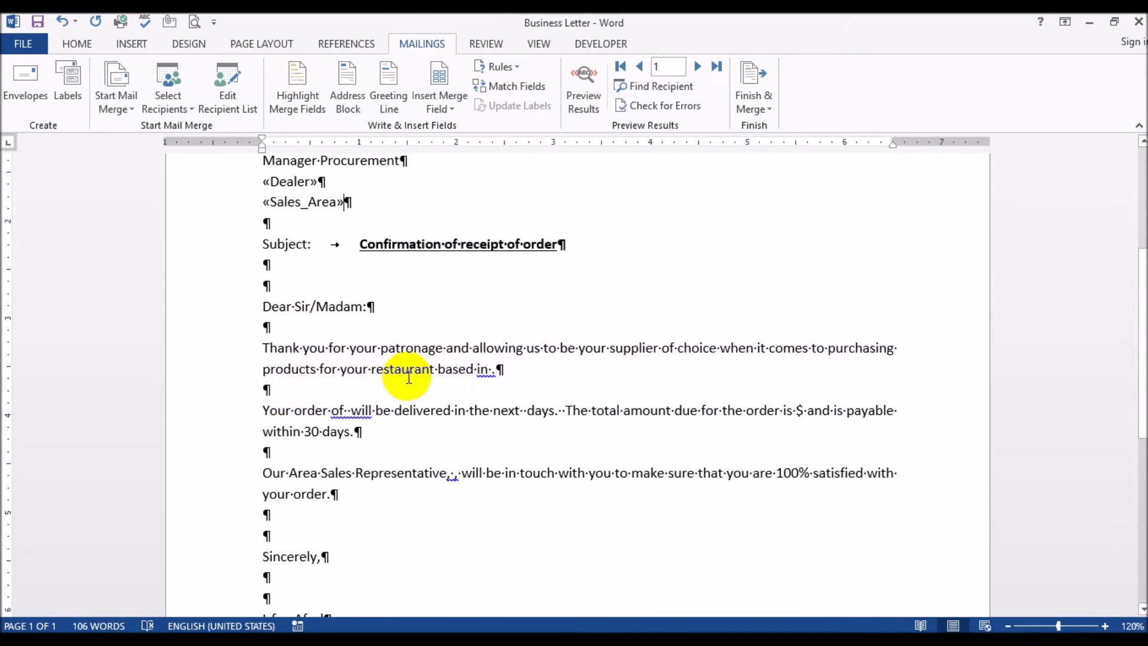
pyautogui.doubleClick(485, 369)
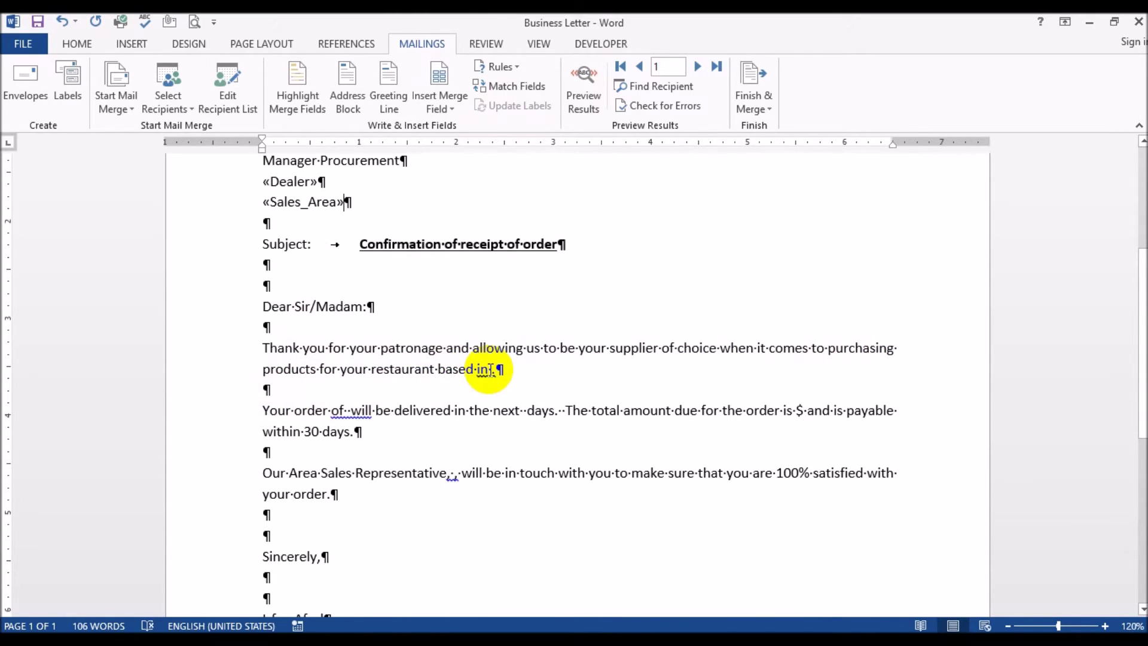
pyautogui.click(453, 113)
pyautogui.click(471, 149)
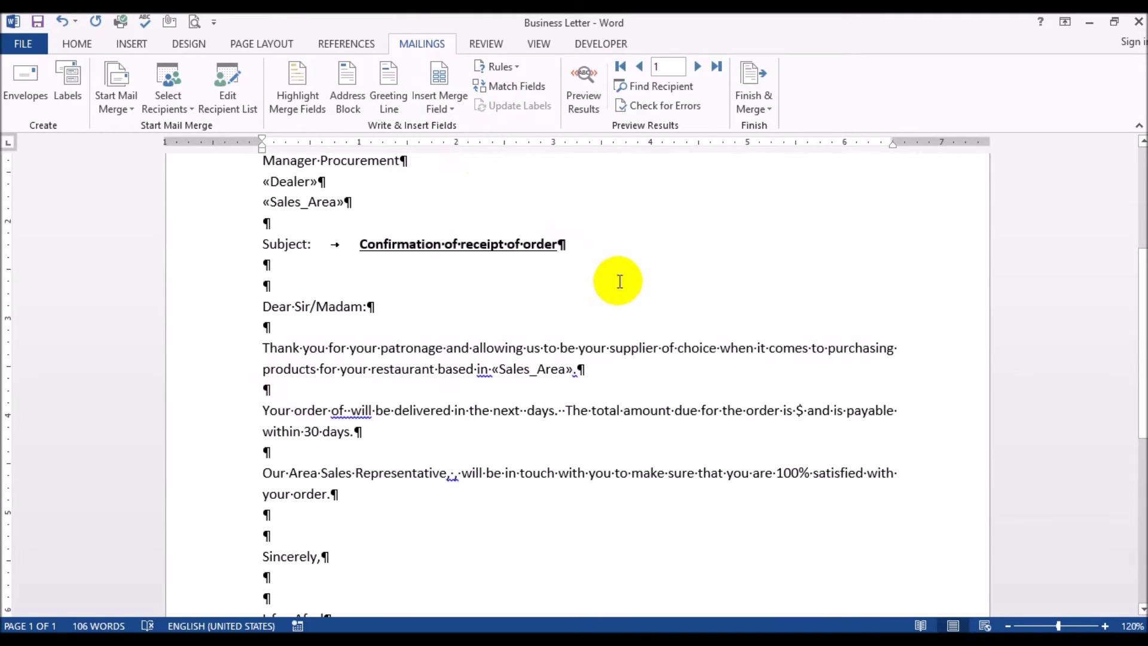
# - Insert «Products» after 'of', «M__of_Days_to_delivery» after 'next' and «Revenue» after '$'
pyautogui.click(349, 410)
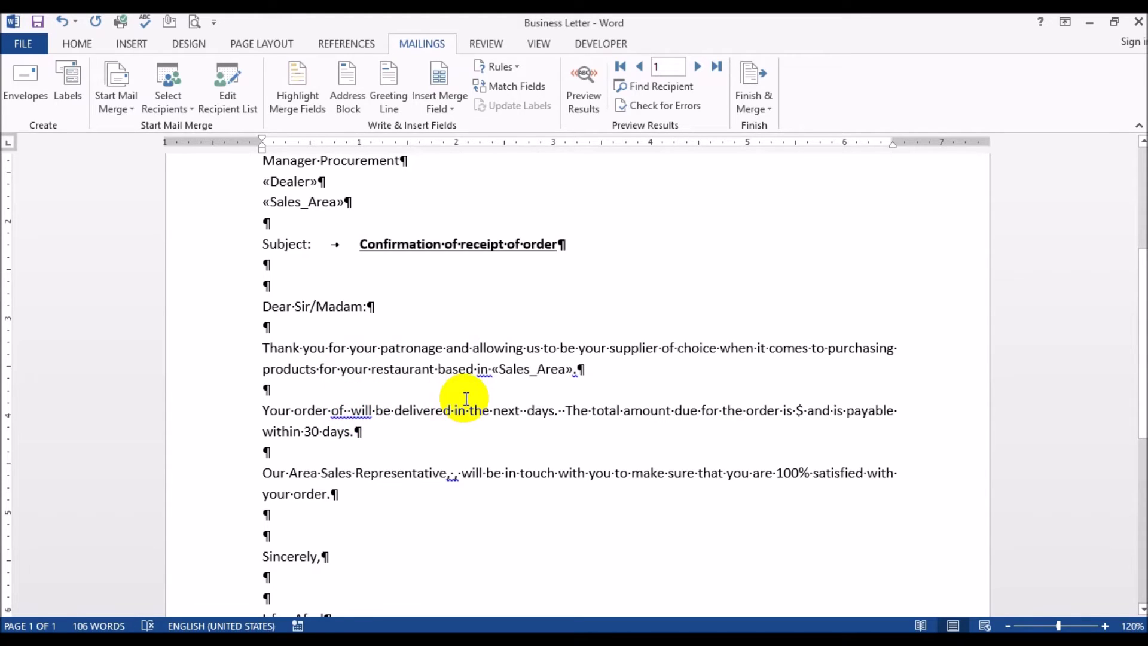
pyautogui.click(440, 108)
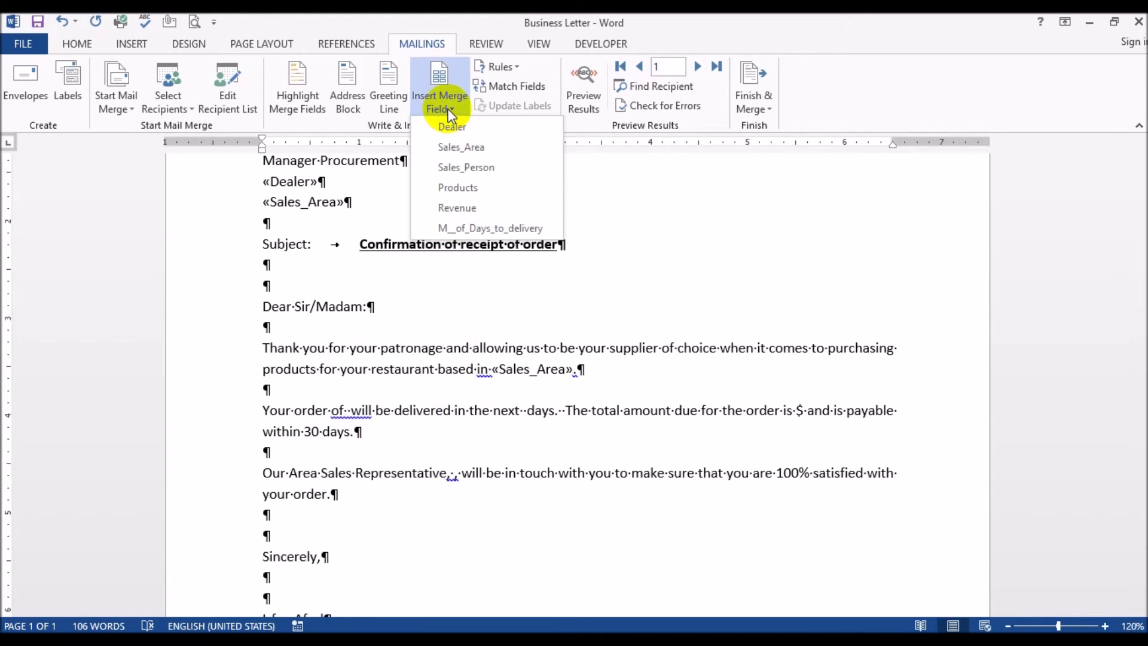
pyautogui.click(455, 189)
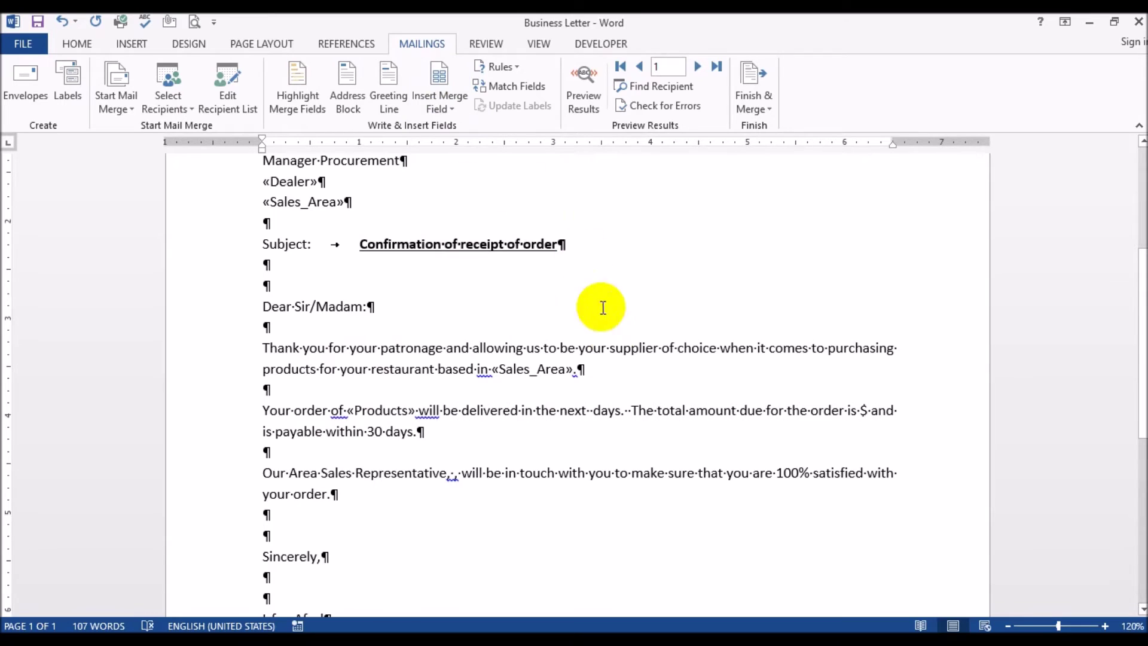
pyautogui.click(588, 411)
pyautogui.click(449, 110)
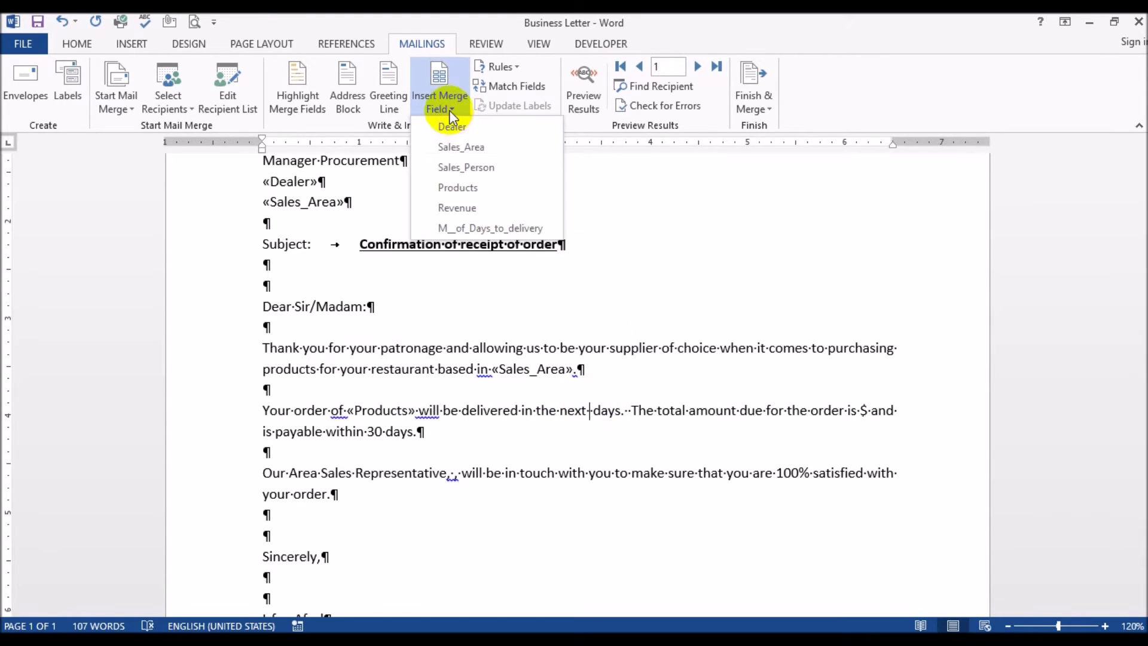
pyautogui.click(495, 231)
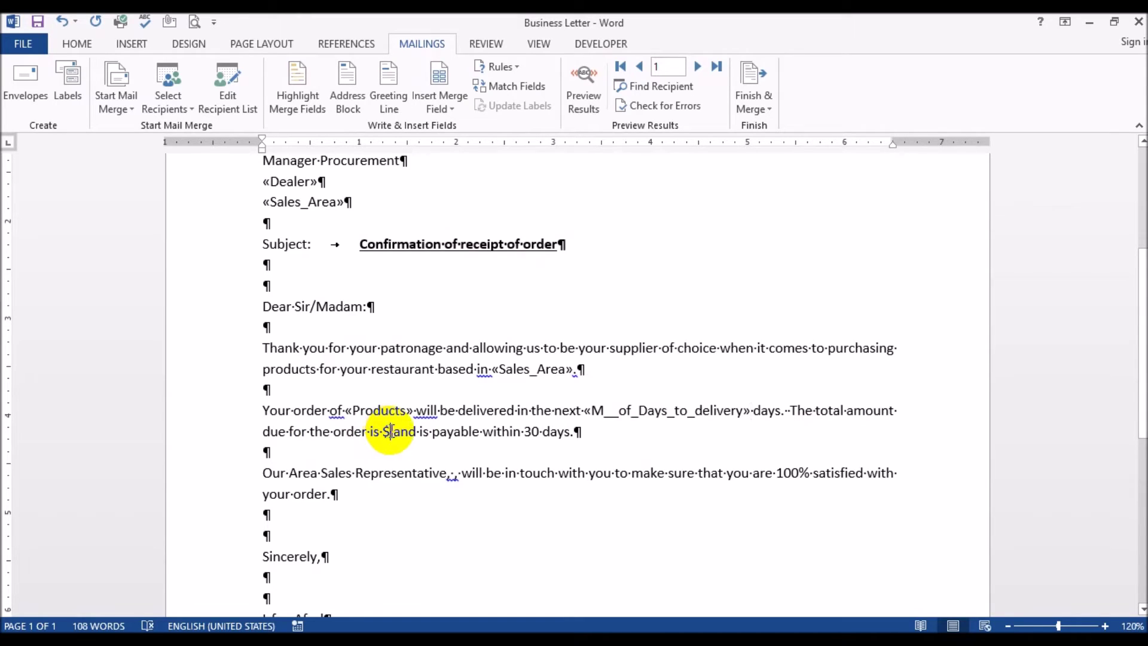
pyautogui.click(391, 431)
pyautogui.click(443, 108)
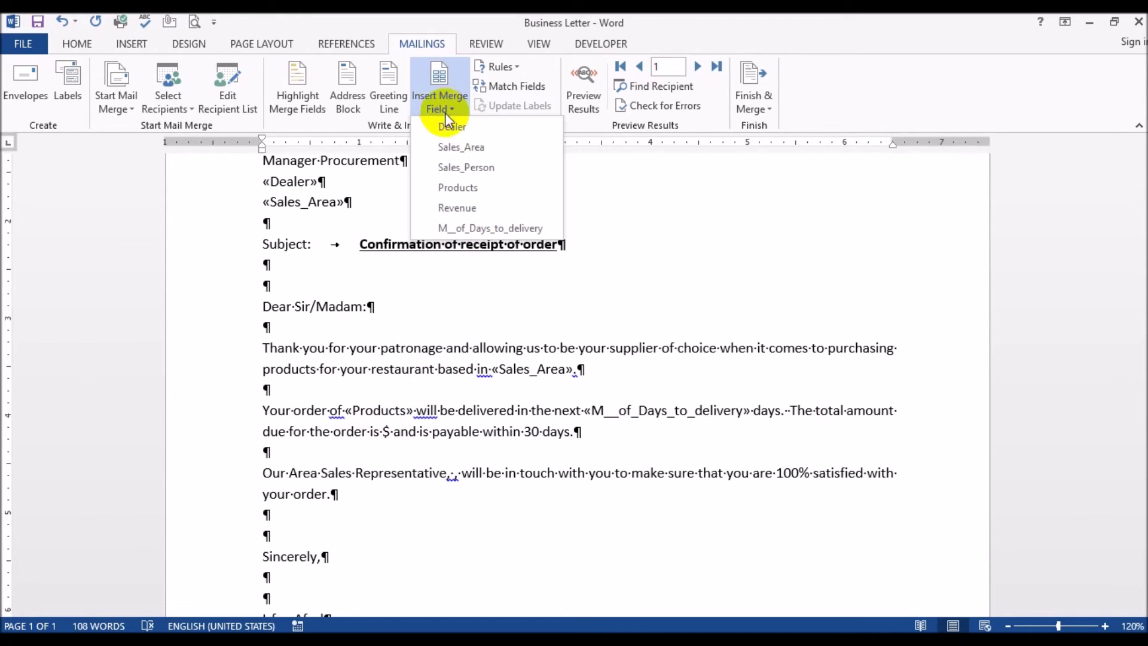
pyautogui.click(454, 211)
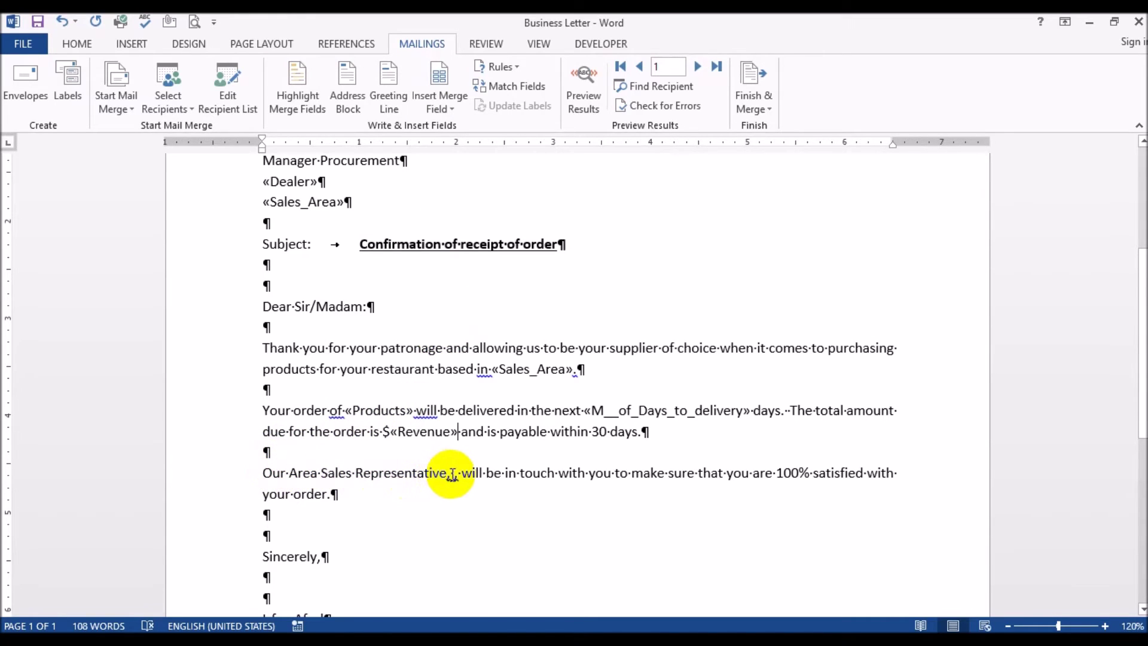
# - Insert the «Sales_Person» field after 'Representative,'
pyautogui.click(452, 474)
pyautogui.click(450, 108)
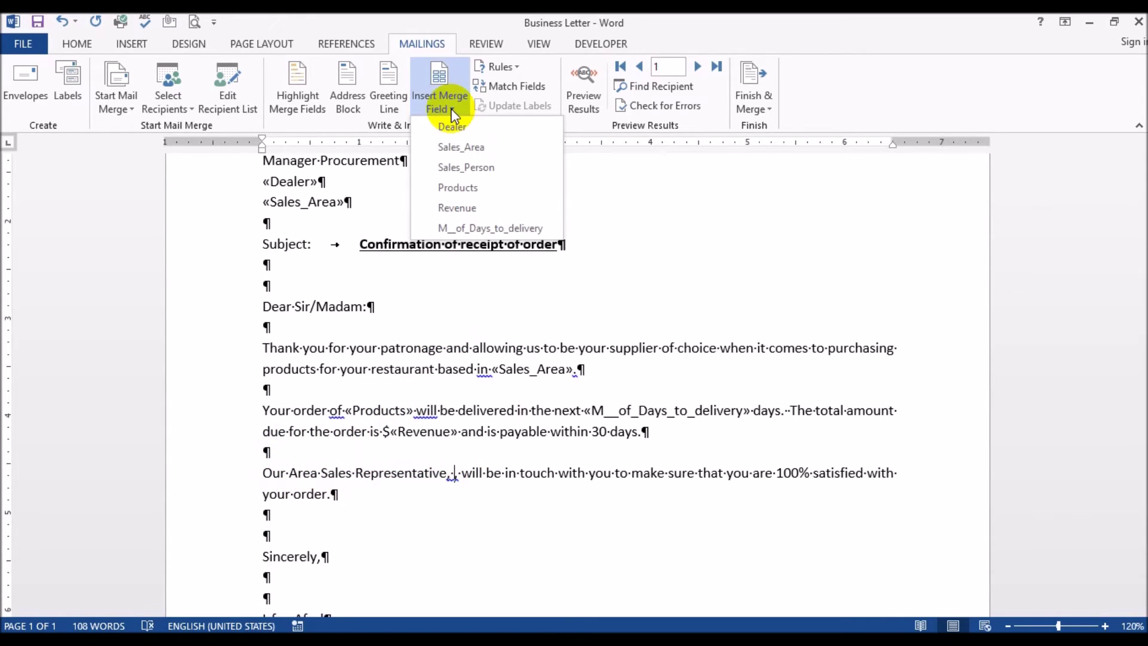
pyautogui.click(461, 173)
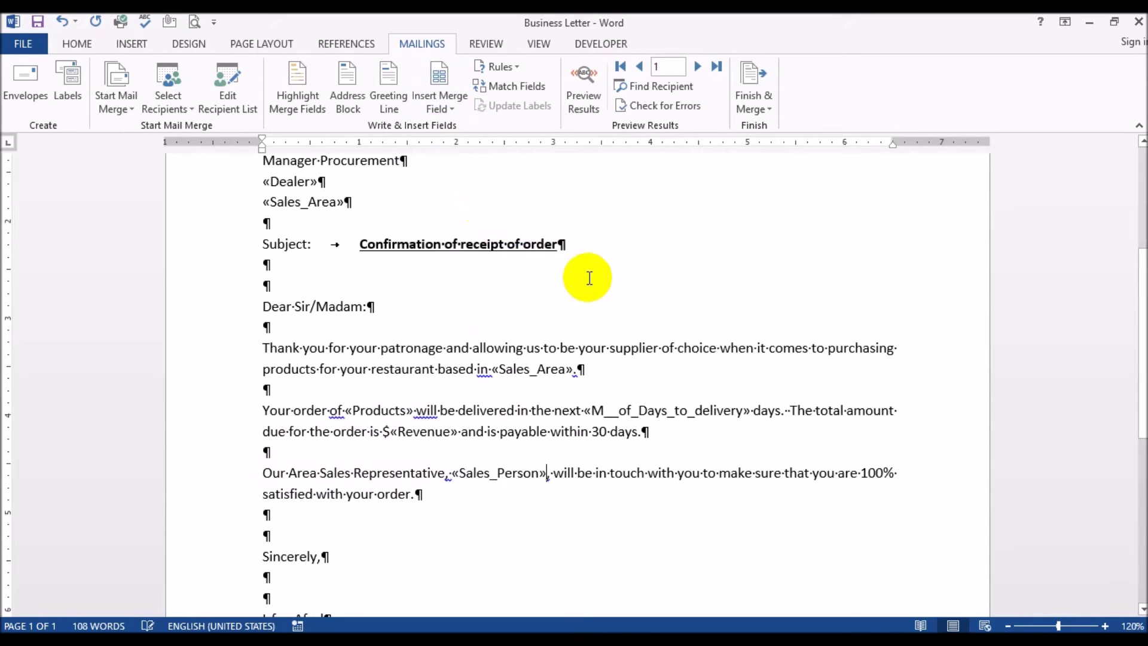
# - Preview the first record and set the whole letter's font to Calibri (Body)
pyautogui.click(574, 105)
pyautogui.scroll(2, 577, 285)
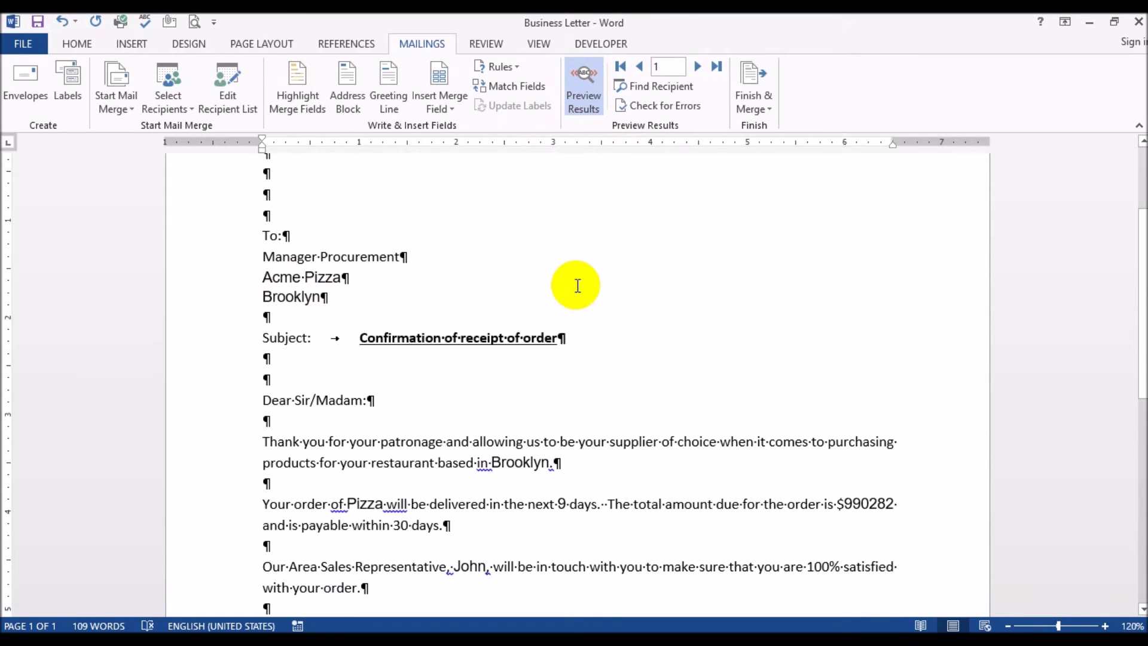
pyautogui.hotkey('ctrl', 'a')
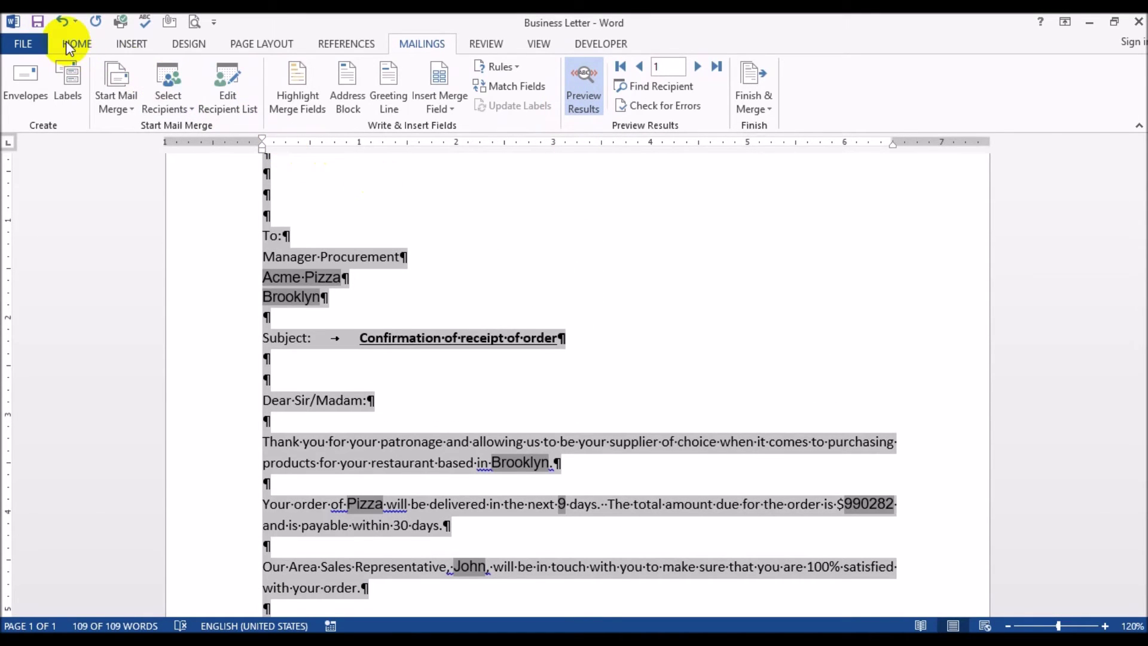
pyautogui.click(69, 42)
pyautogui.click(207, 73)
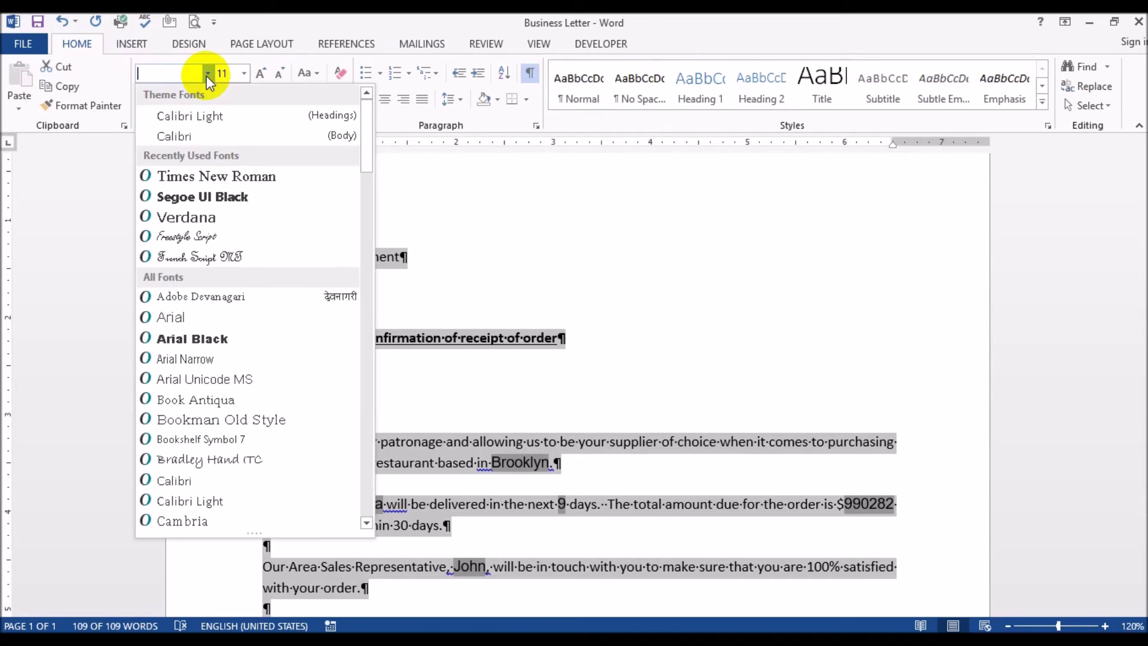
pyautogui.click(199, 133)
pyautogui.click(626, 253)
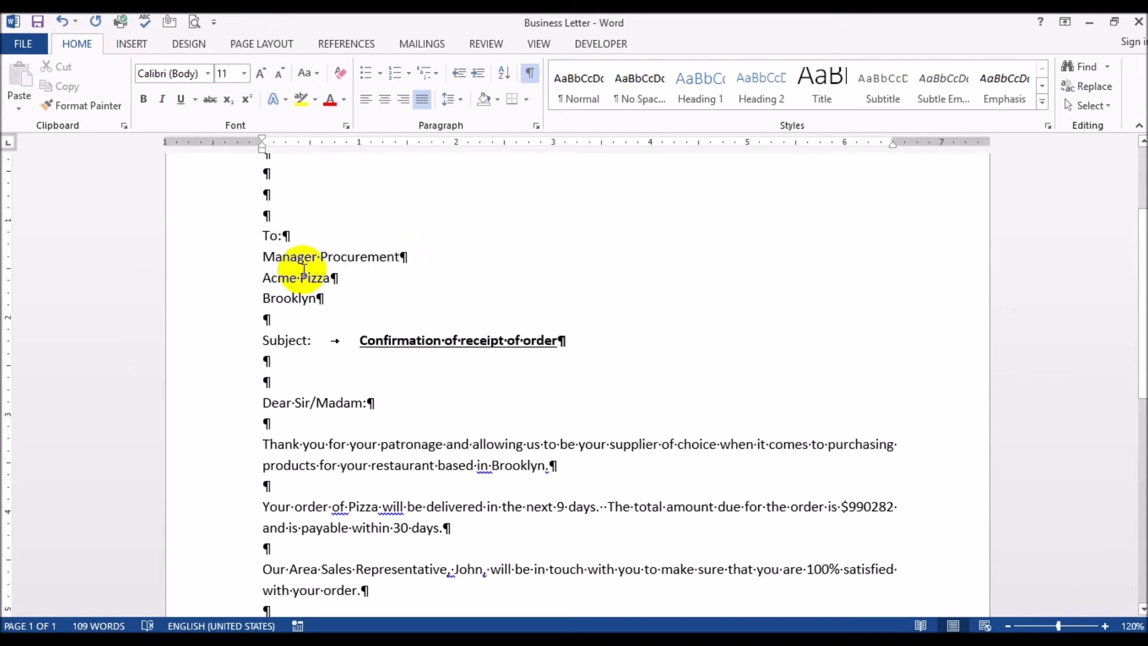
# - Add a blank line below the Brooklyn line of the address
pyautogui.moveTo(295, 277); pyautogui.dragTo(333, 298)
pyautogui.click(332, 298)
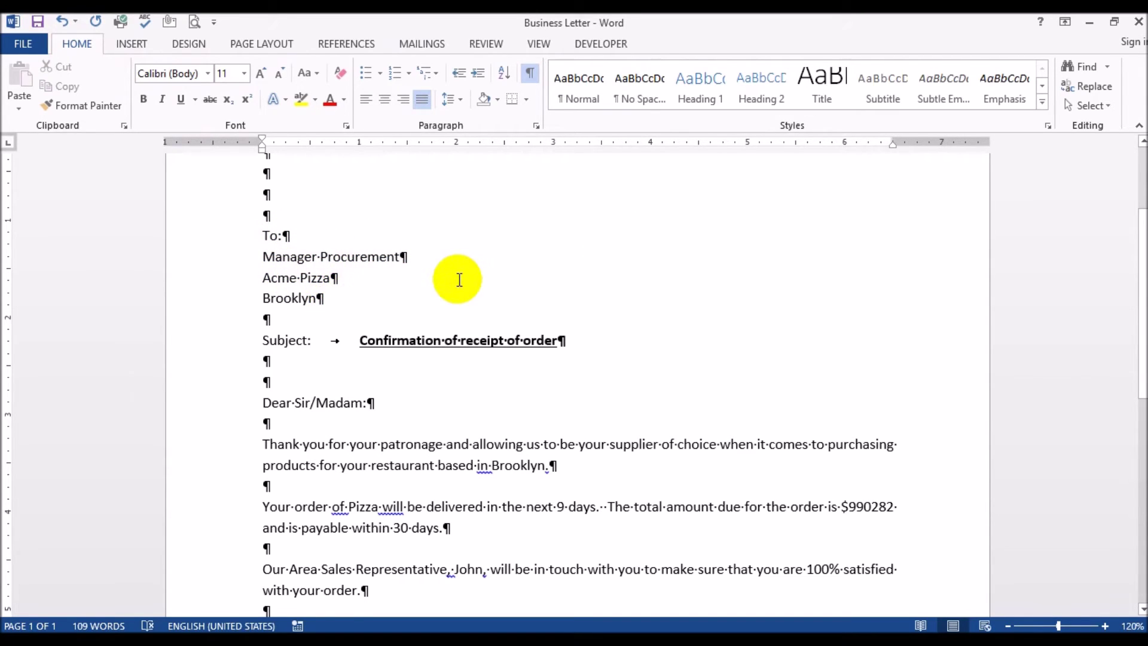
pyautogui.press('Return')
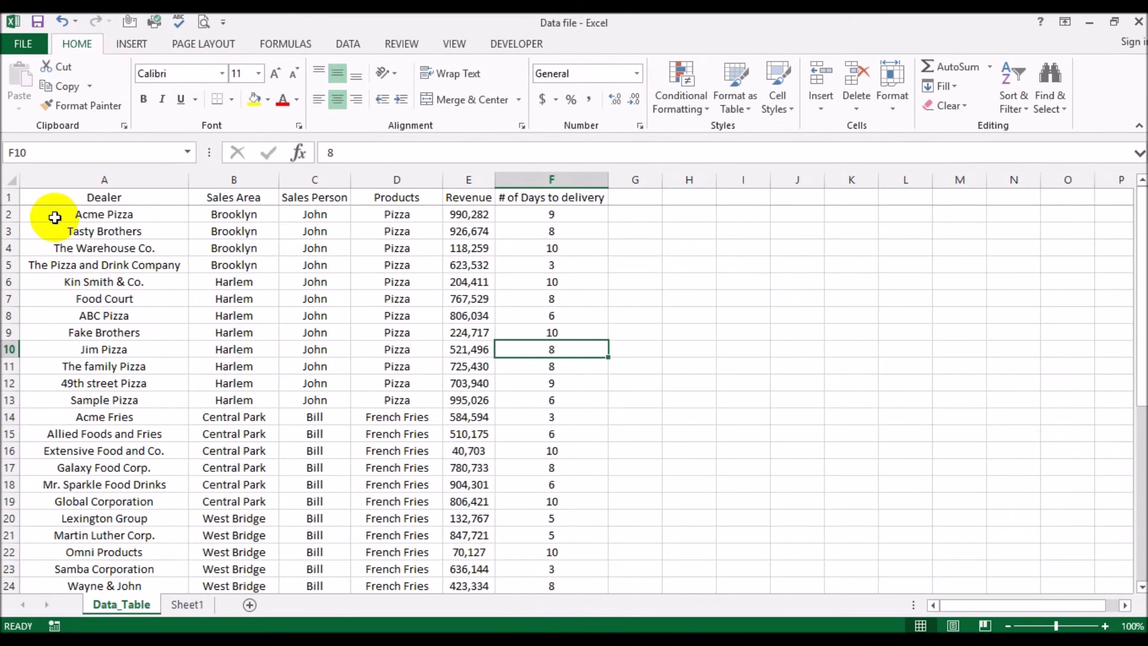
pyautogui.click(55, 217)
pyautogui.click(234, 216)
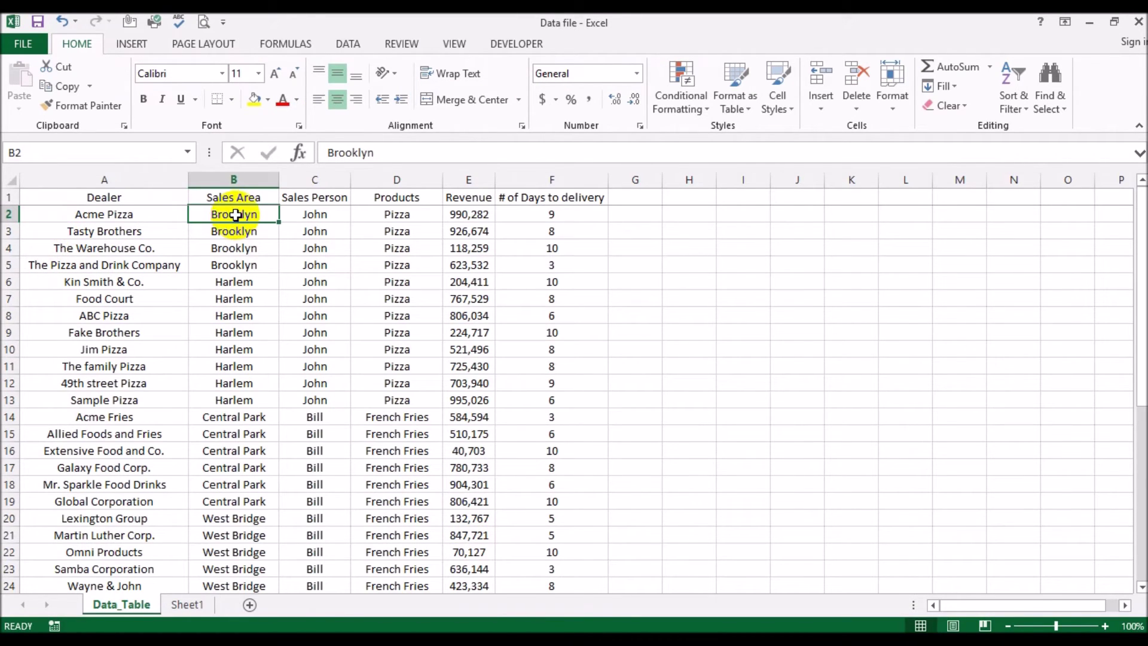
pyautogui.click(414, 215)
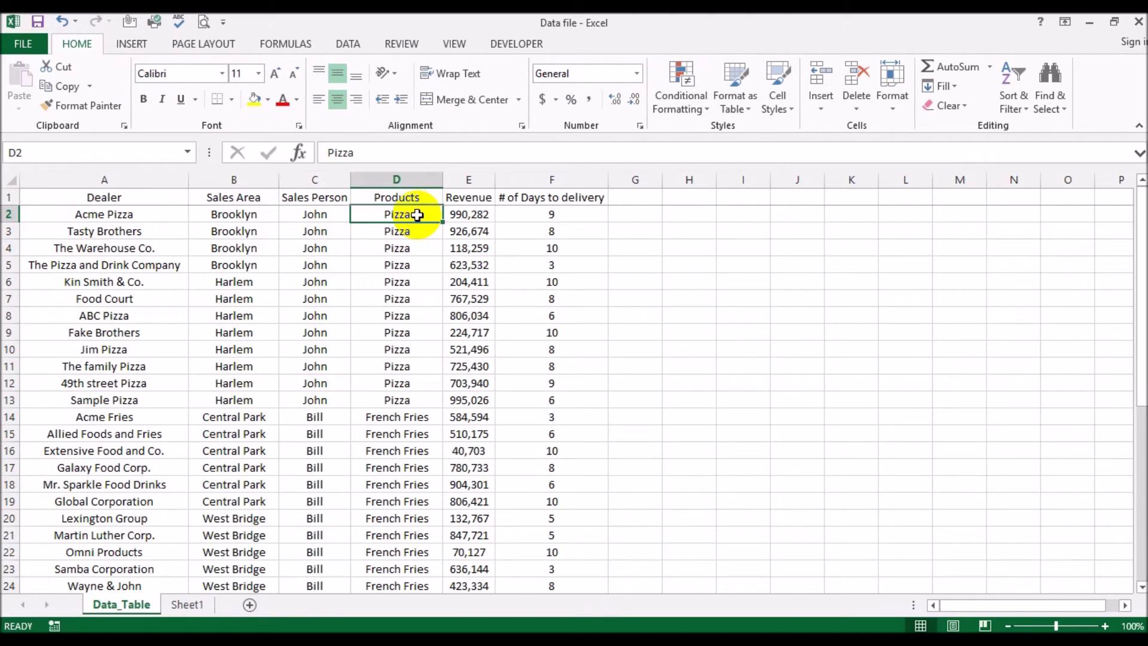
pyautogui.click(542, 219)
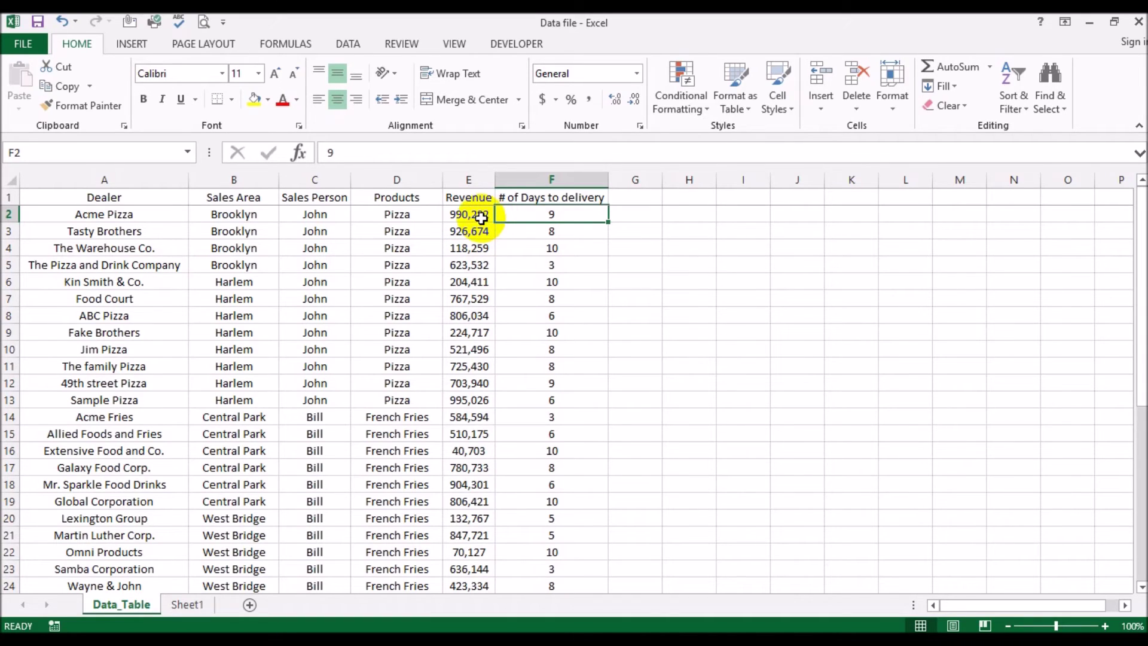
pyautogui.hotkey('alt', 'Tab')
pyautogui.scroll(-2, 756, 433)
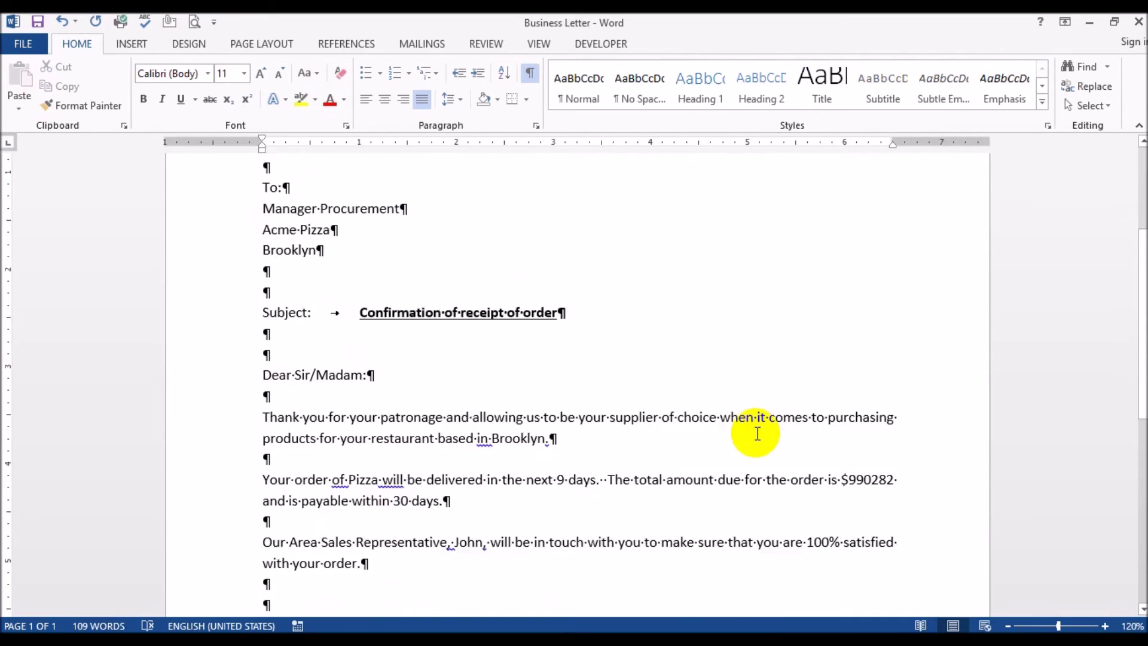
pyautogui.scroll(-1, 756, 433)
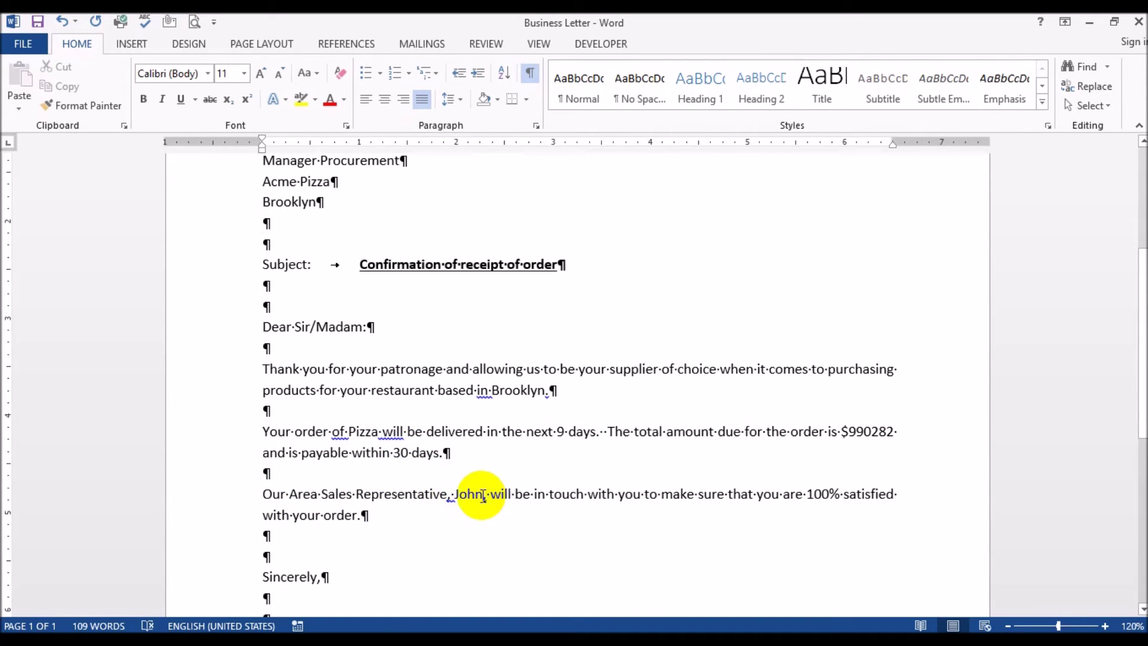
pyautogui.scroll(-2, 658, 385)
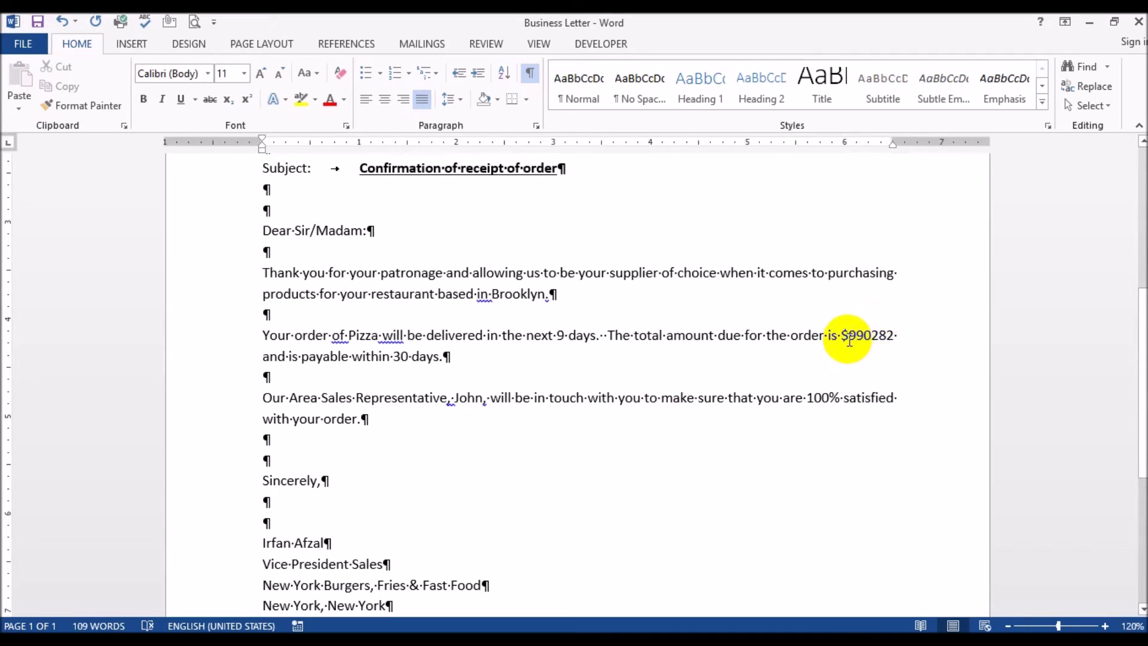
pyautogui.doubleClick(870, 333)
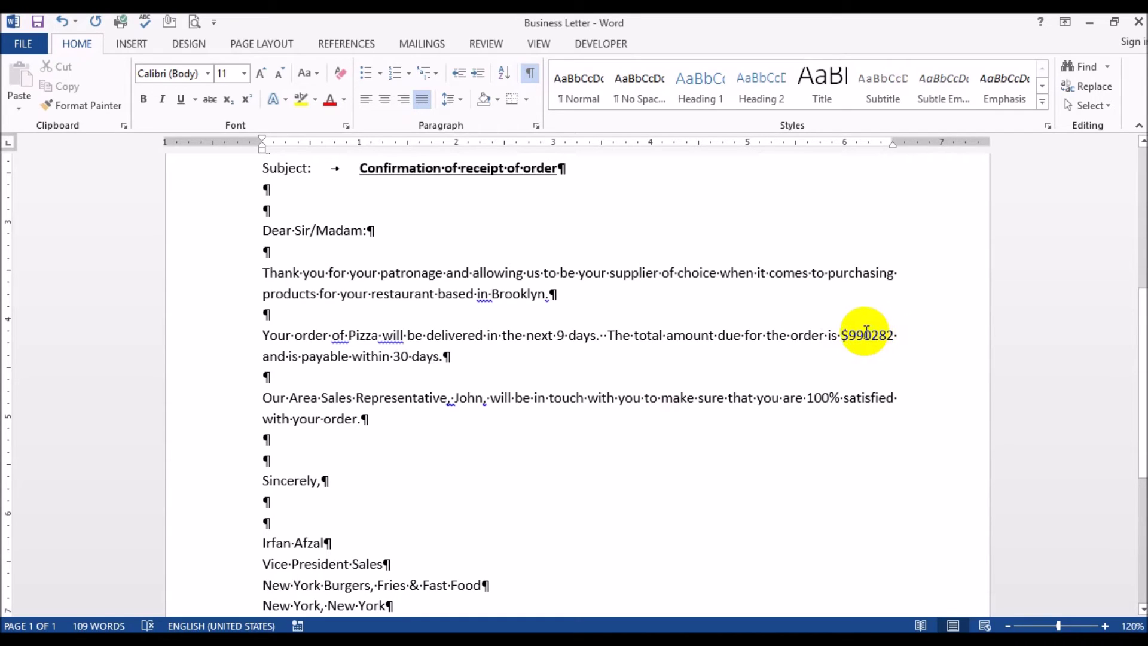
pyautogui.scroll(5, 864, 334)
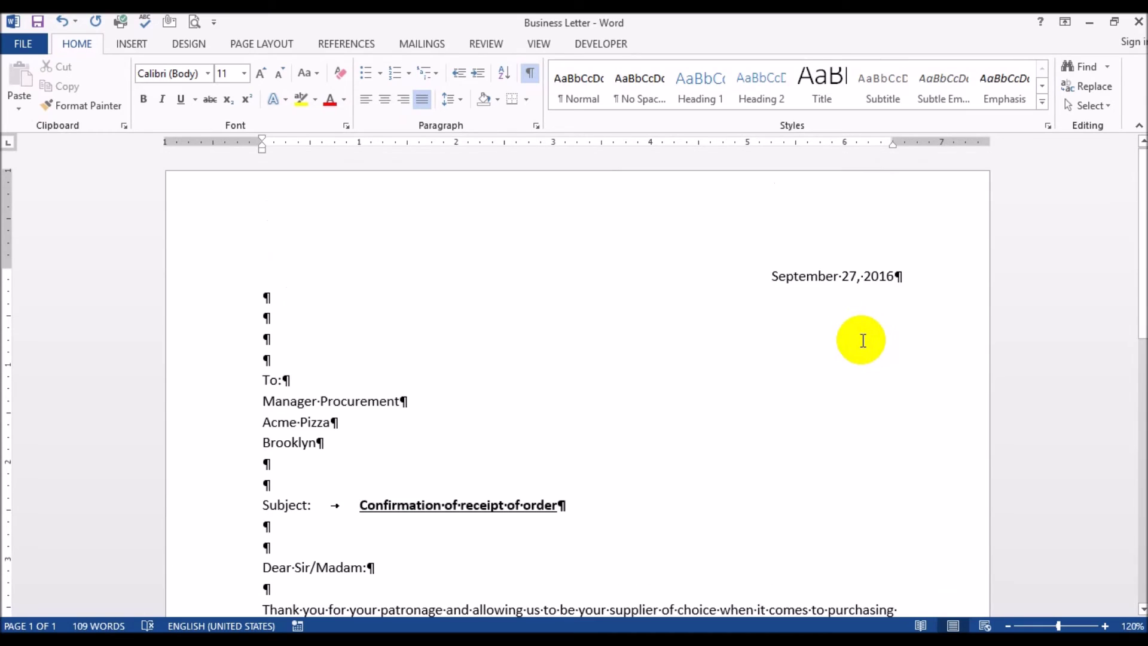
# - Turn off Preview Results and reveal field codes such as { MERGEFIELD Revenue } with Alt+F9
pyautogui.click(419, 45)
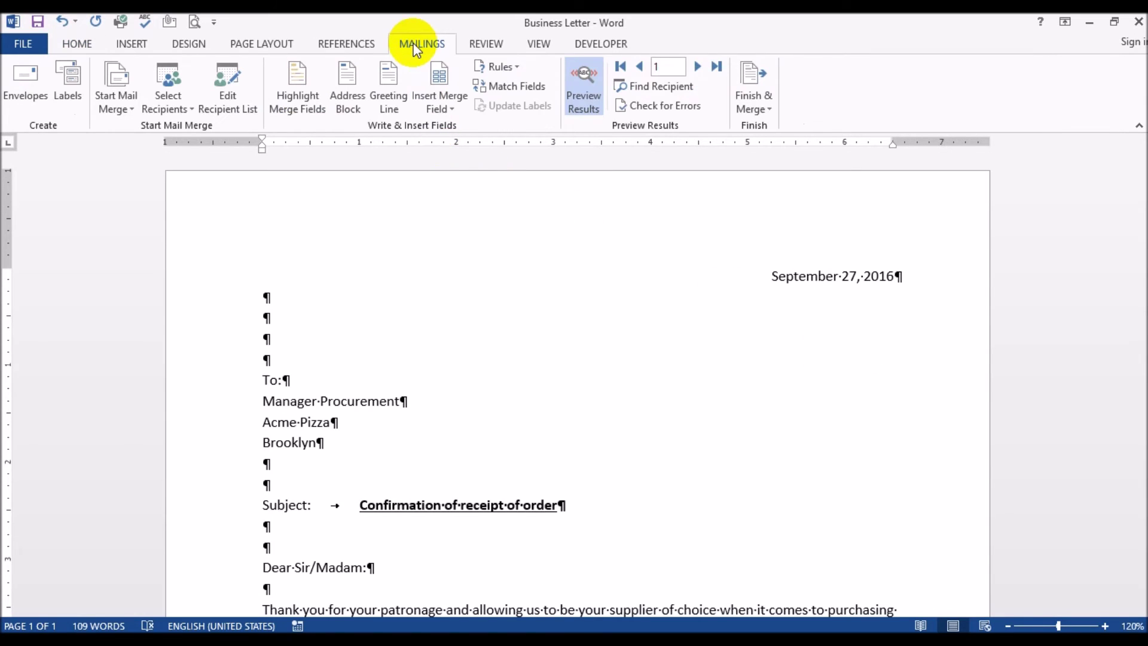
pyautogui.click(582, 84)
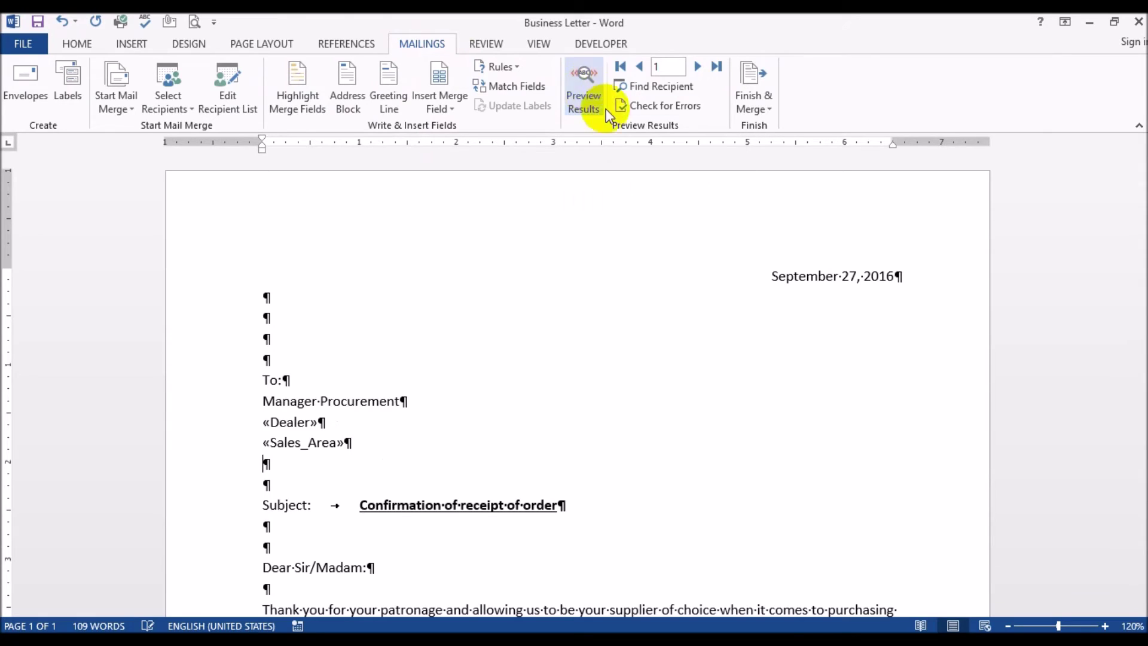
pyautogui.scroll(-3, 739, 289)
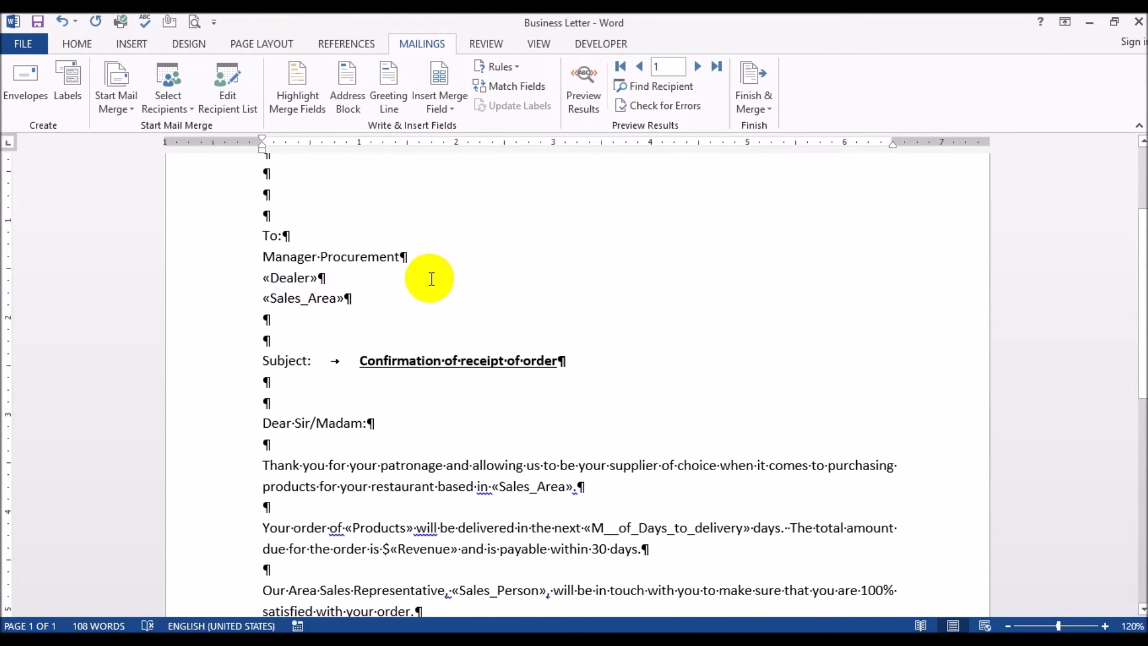
pyautogui.scroll(-2, 729, 326)
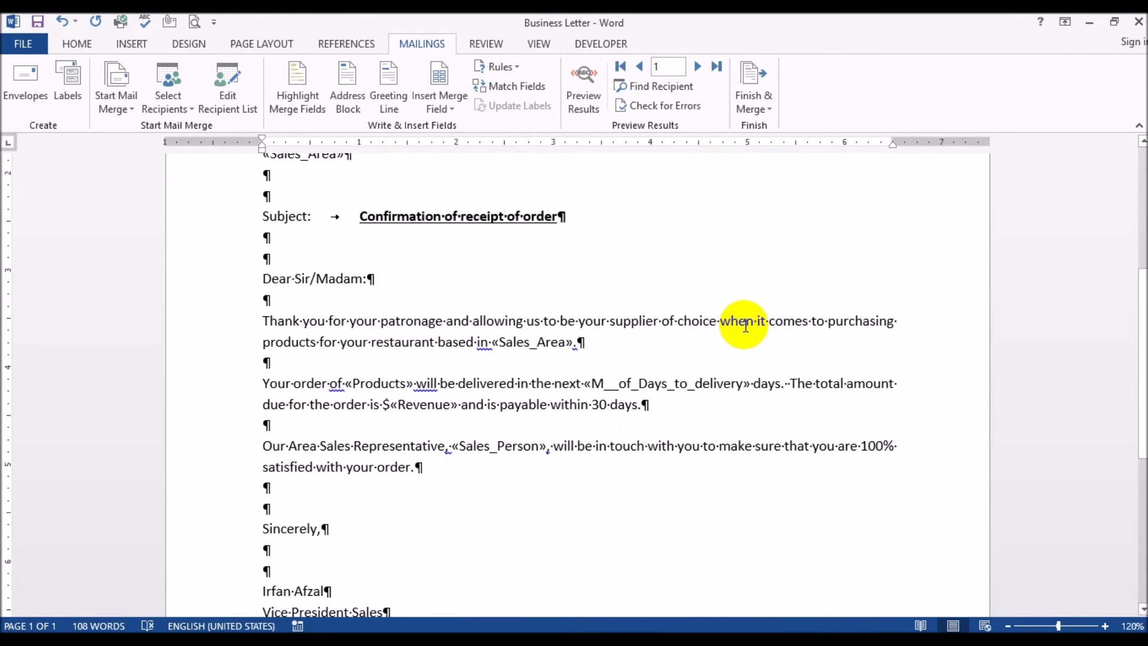
pyautogui.click(449, 407)
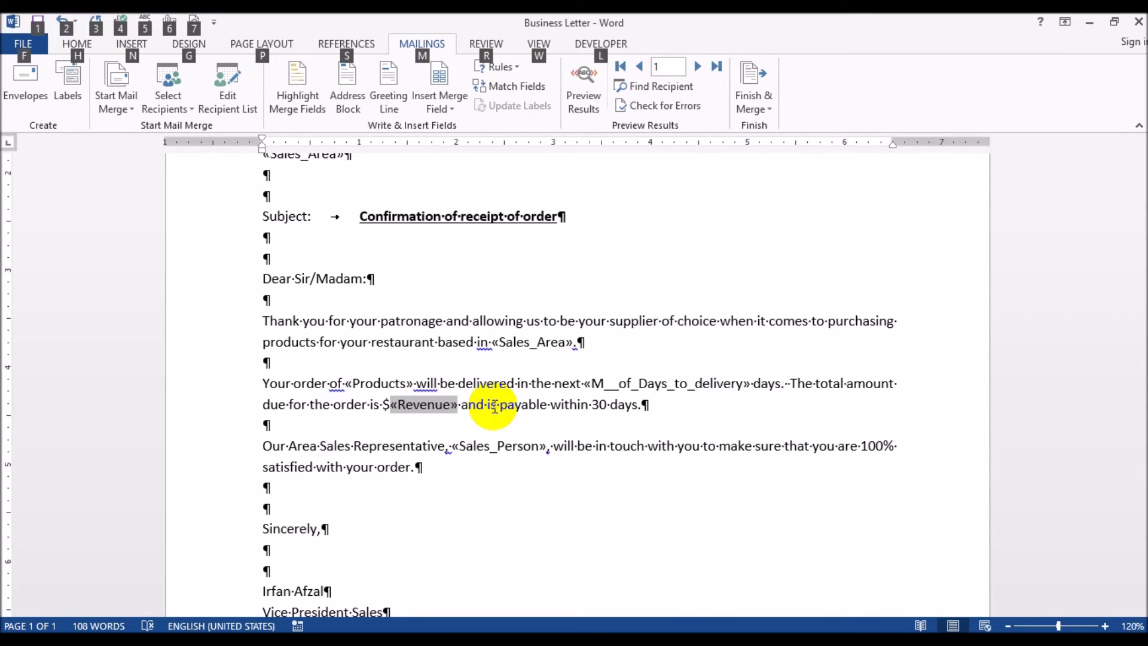
pyautogui.hotkey('alt', 'F9')
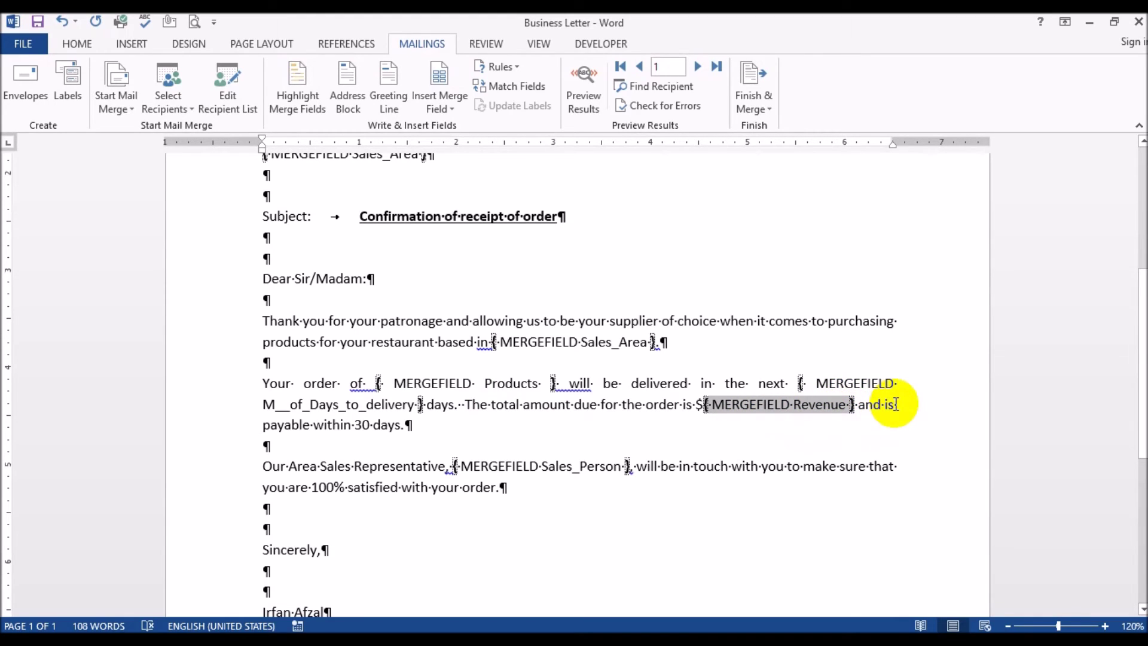
# - Add the \# "###,###" number format to the Revenue field code, then hide field codes
pyautogui.write('\\')
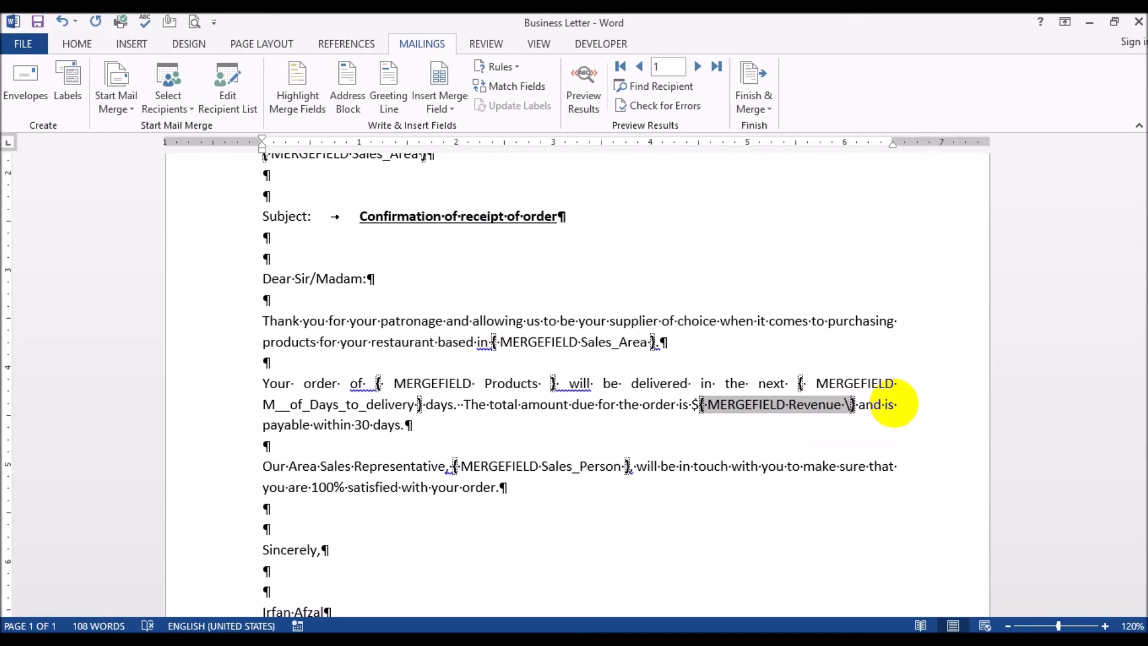
pyautogui.write('#')
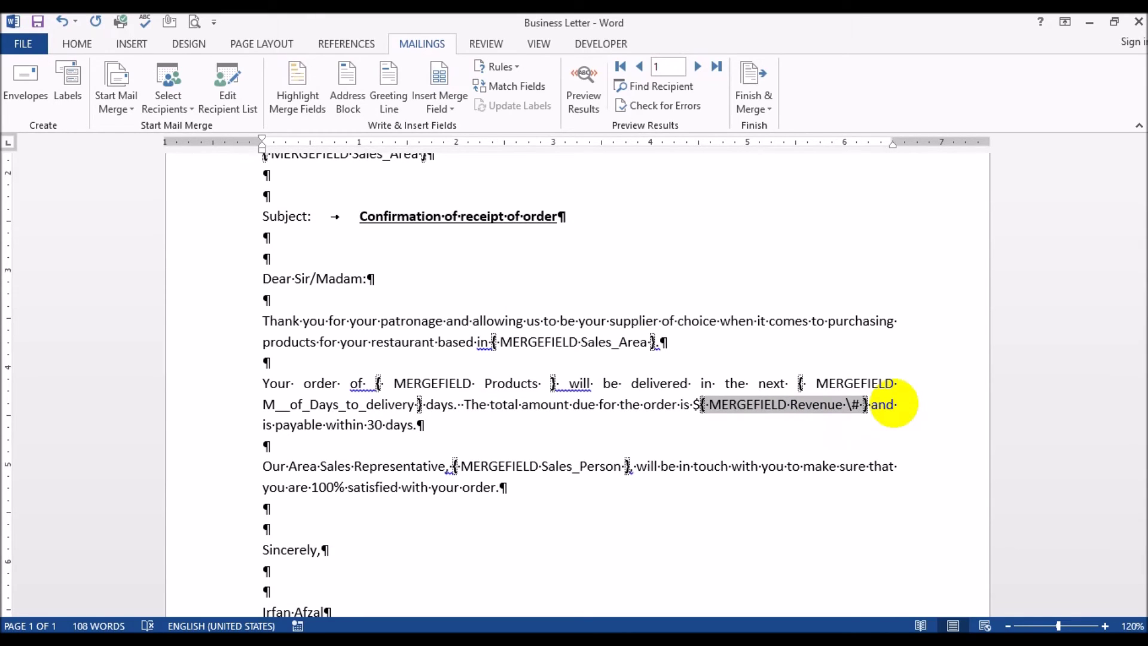
pyautogui.write(' "')
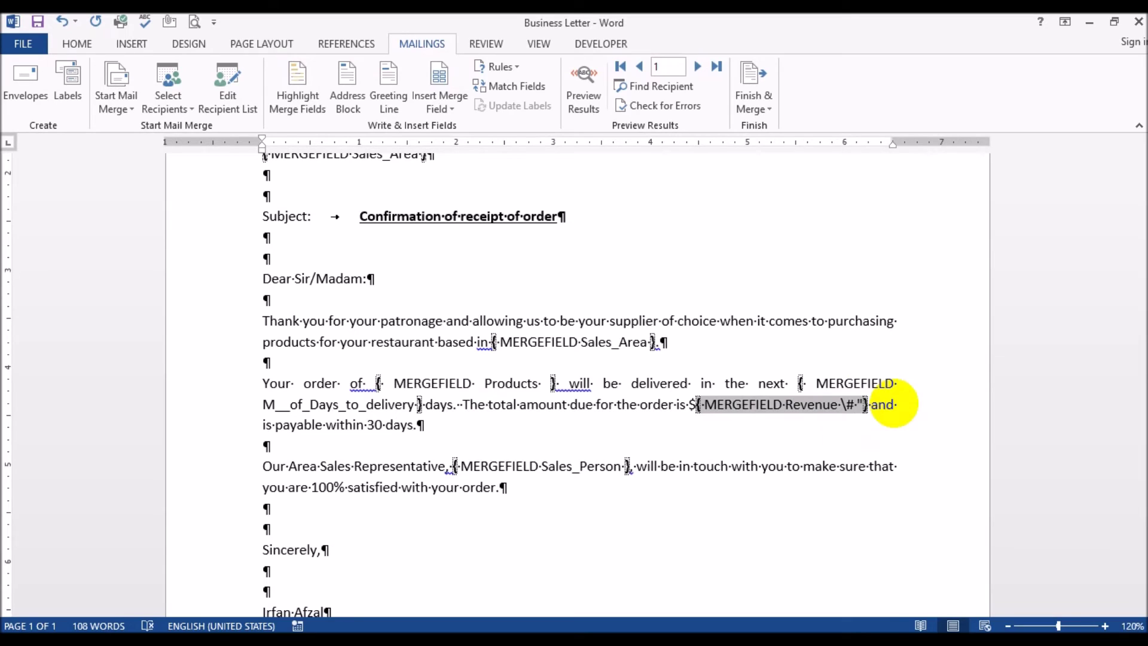
pyautogui.write('###')
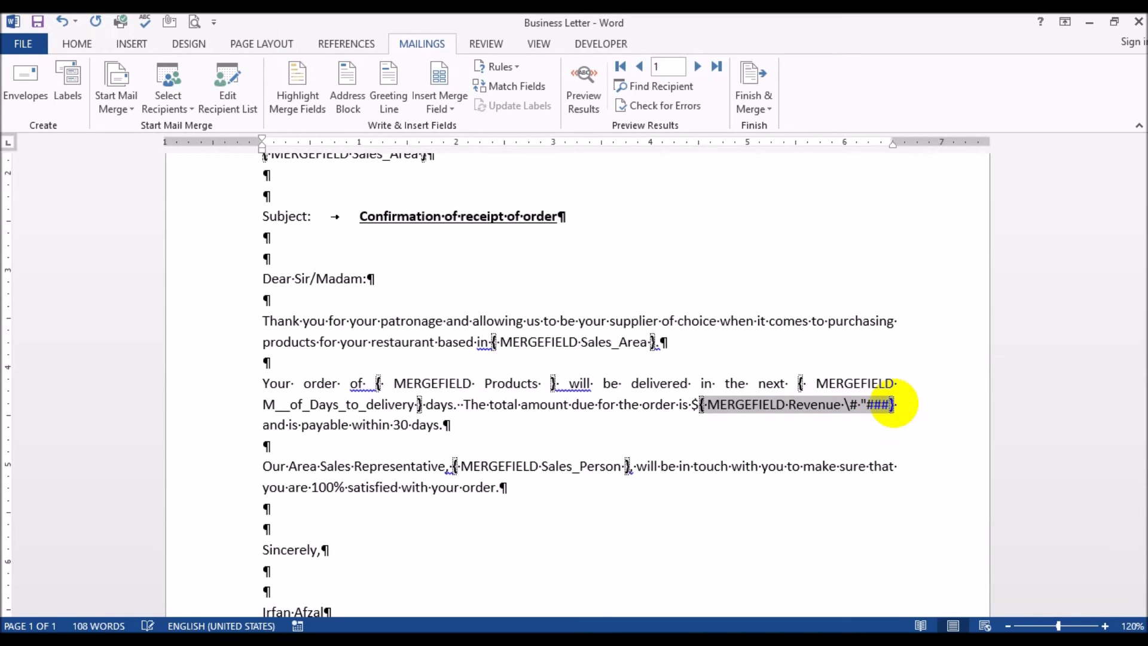
pyautogui.write(',###')
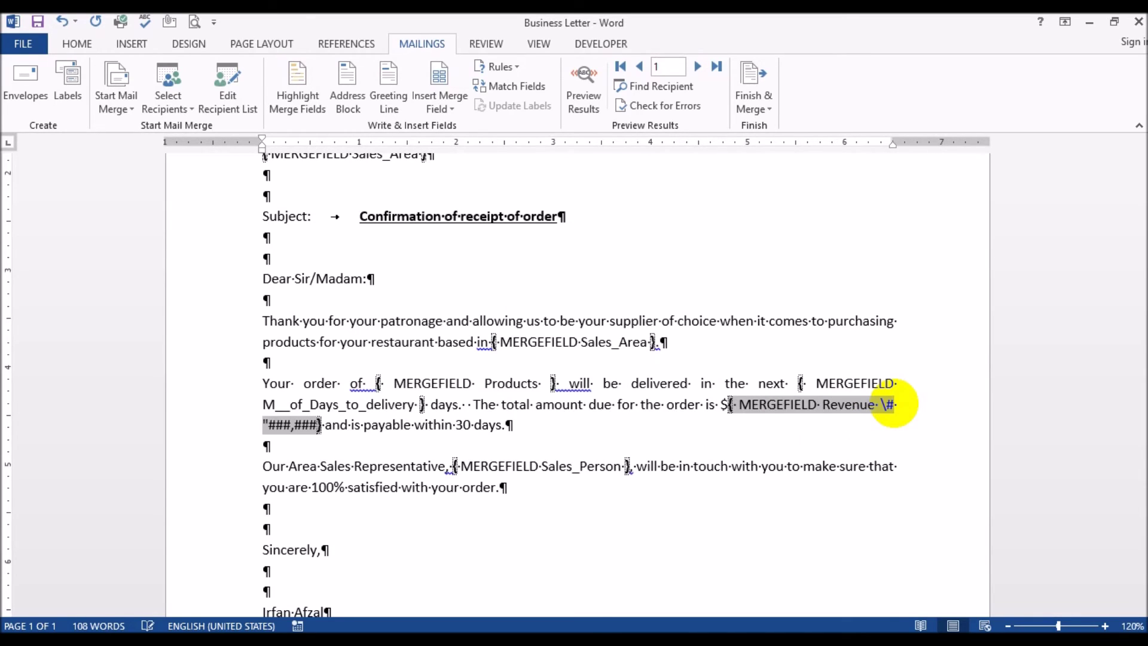
pyautogui.write('"')
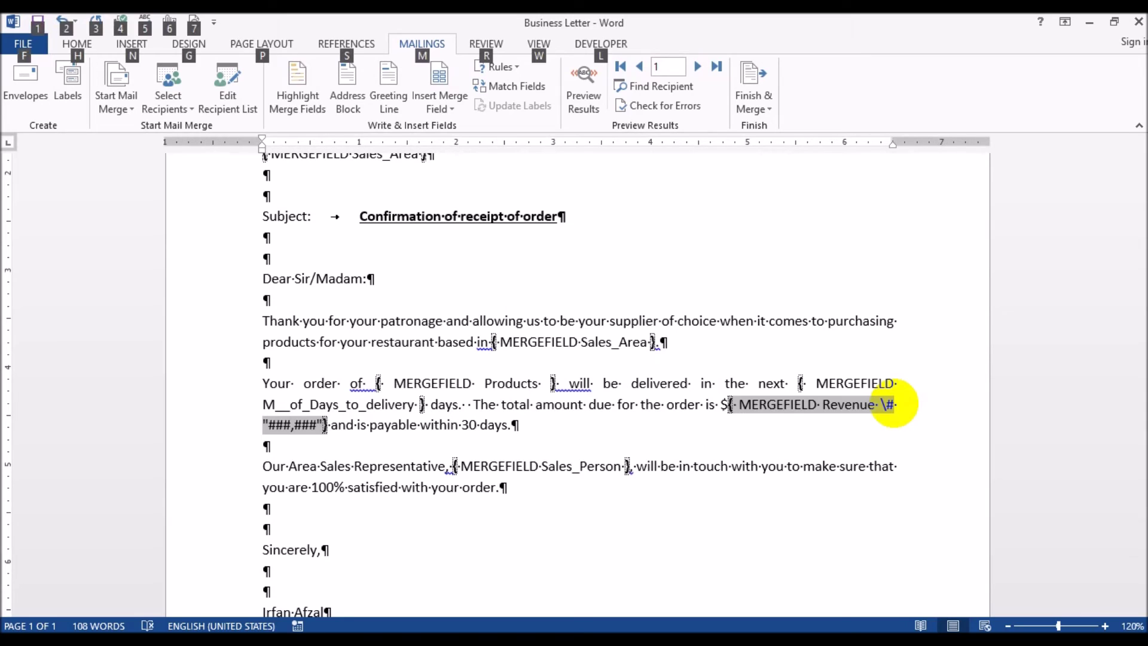
pyautogui.hotkey('alt', 'F9')
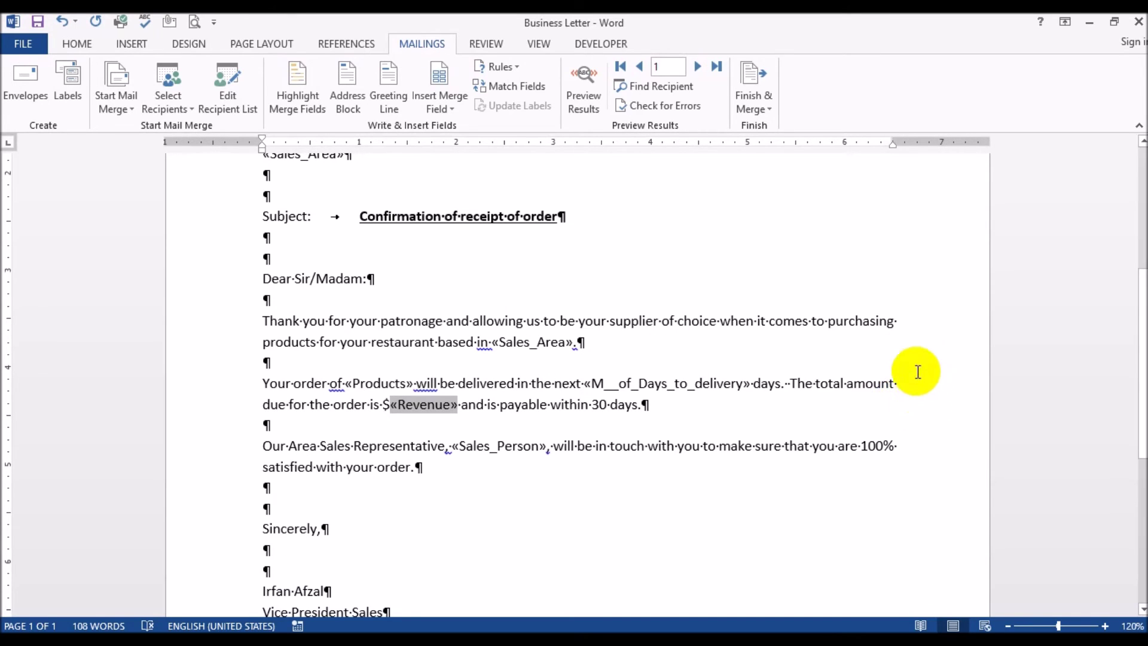
# - Preview merged results and compare the next recipient's comma-formatted revenue against the Excel data
pyautogui.click(586, 77)
pyautogui.click(790, 447)
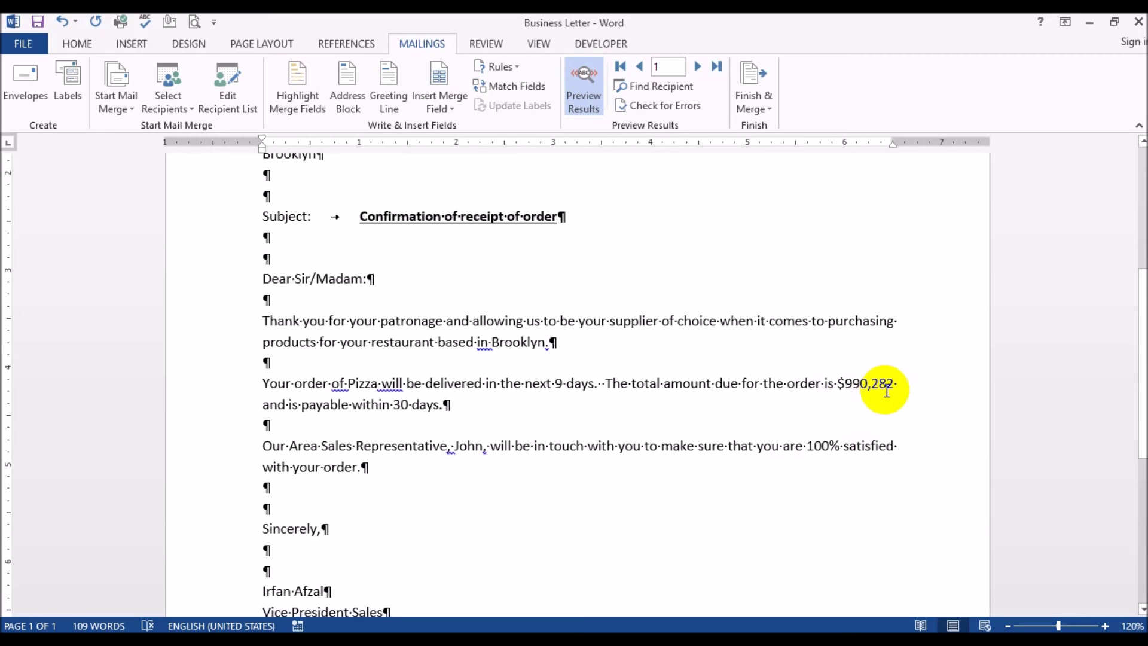
pyautogui.scroll(5, 879, 395)
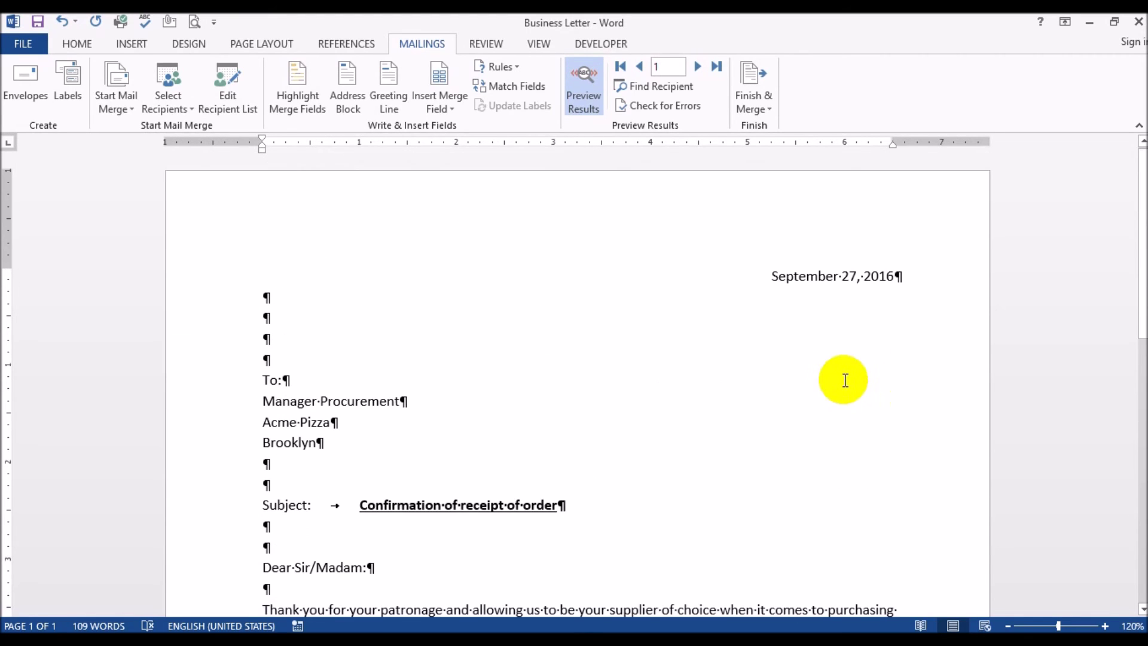
pyautogui.scroll(-3, 837, 377)
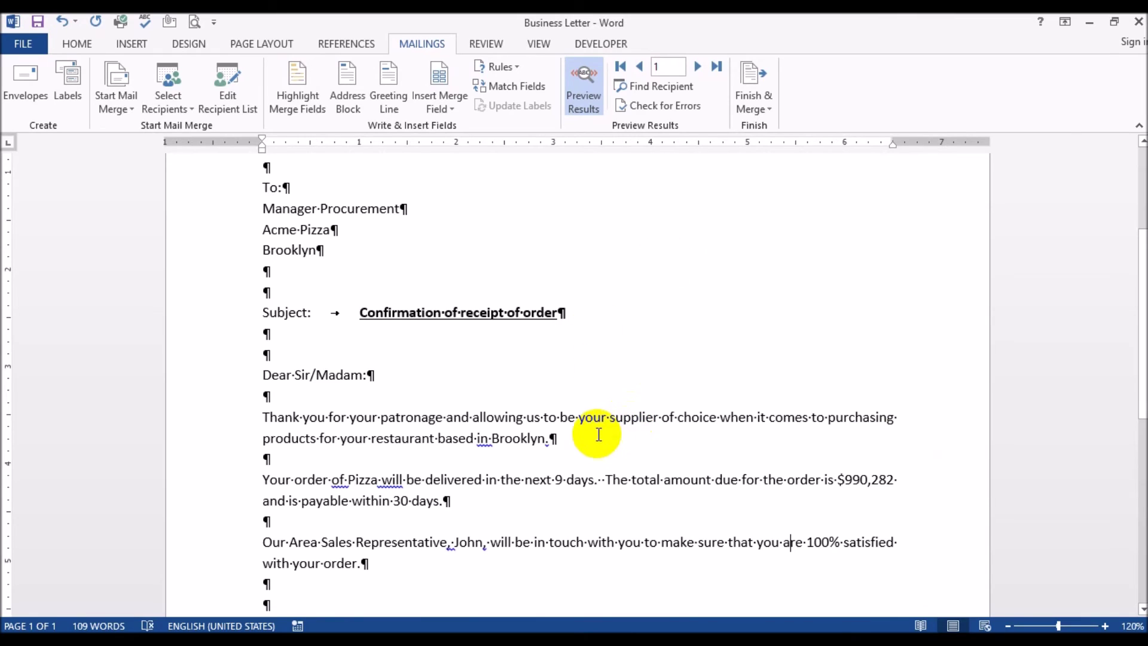
pyautogui.click(697, 67)
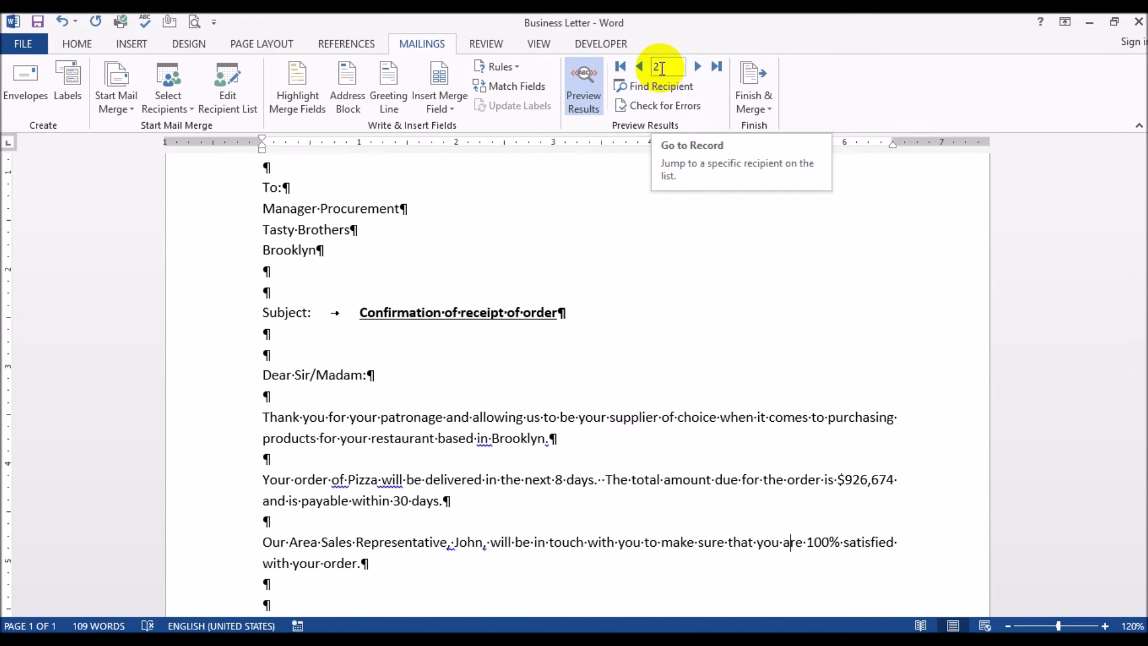
pyautogui.hotkey('alt', 'Tab')
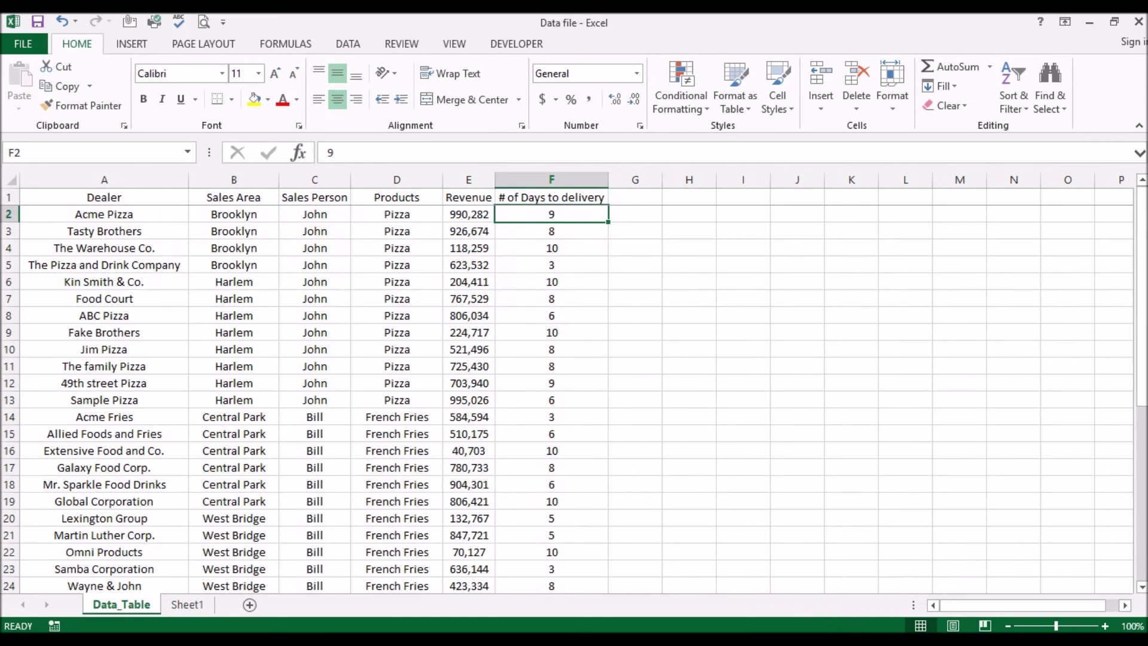
pyautogui.hotkey('alt', 'Tab')
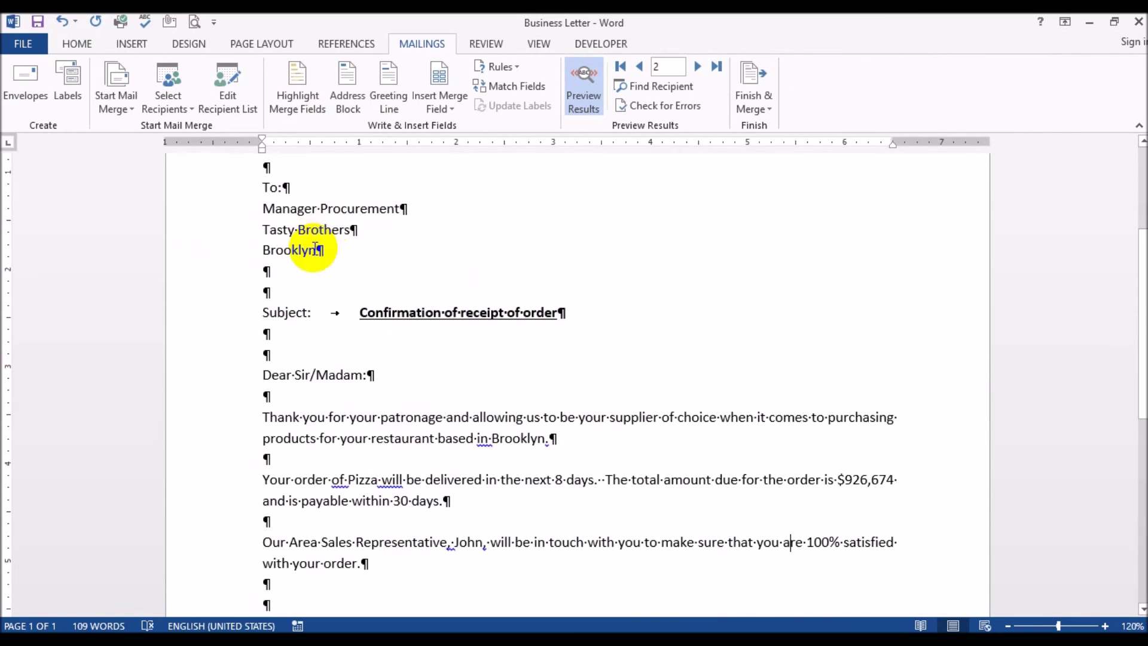
# - Step through records to the fifth recipient in Harlem, then return to the first record
pyautogui.scroll(-1, 582, 344)
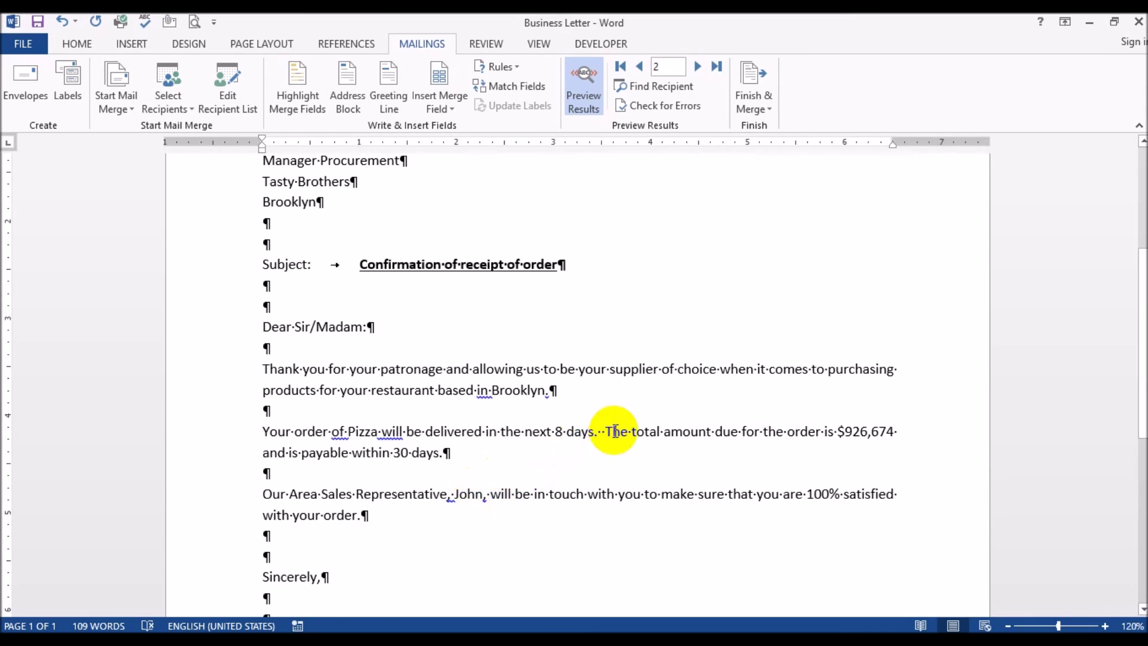
pyautogui.scroll(-3, 615, 431)
pyautogui.scroll(2, 614, 431)
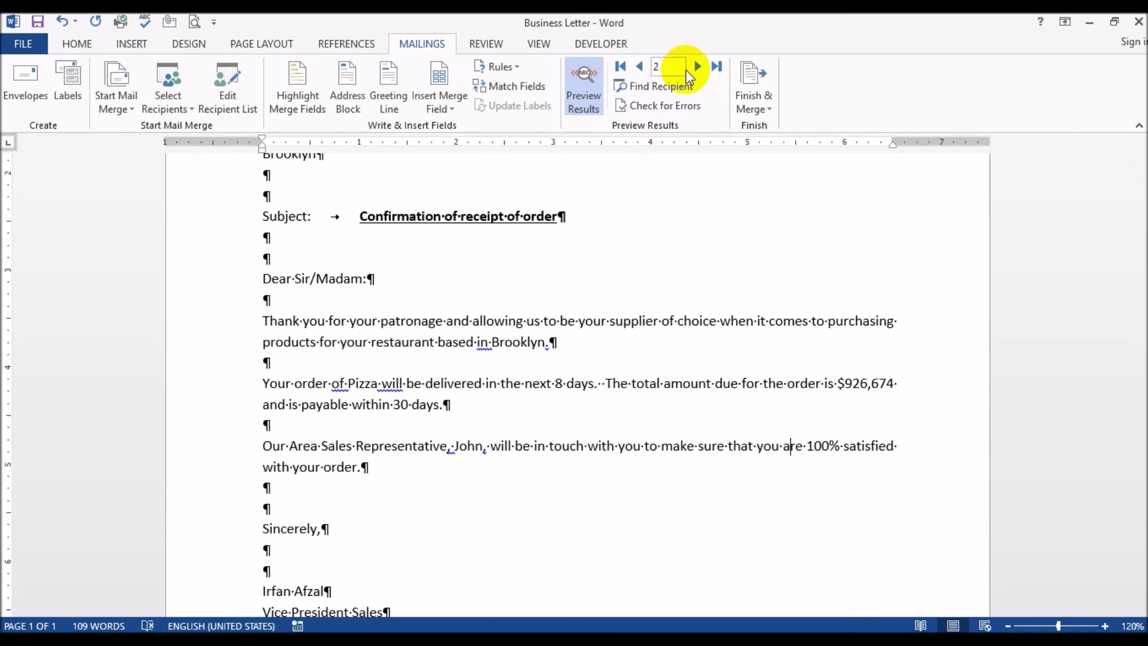
pyautogui.click(697, 67)
pyautogui.click(697, 67)
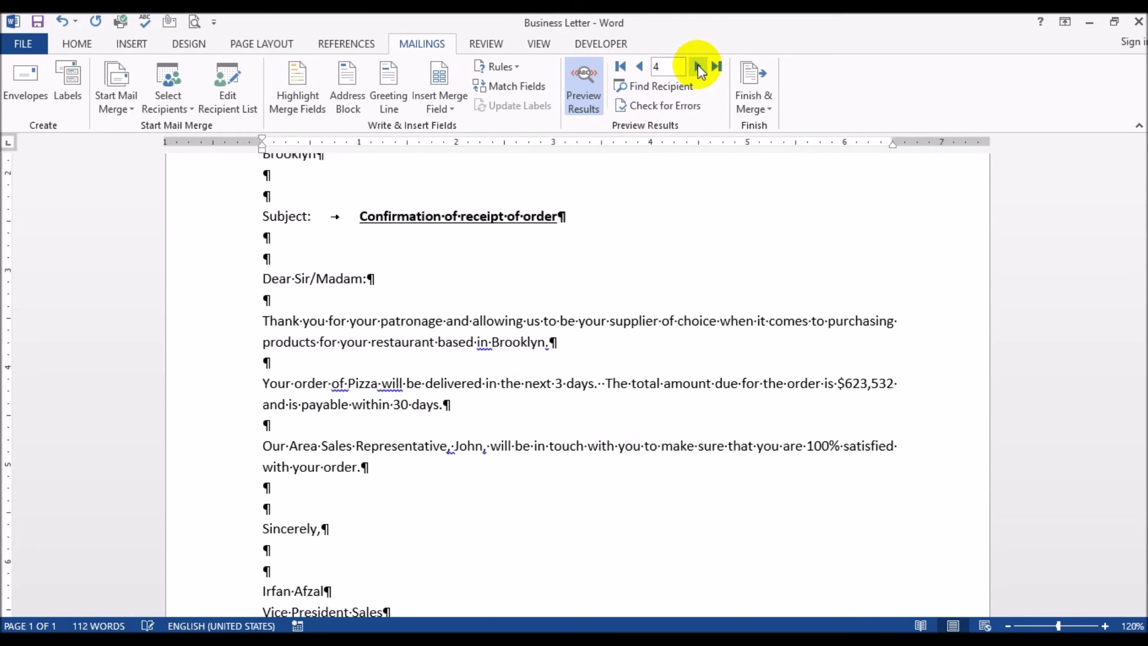
pyautogui.click(698, 67)
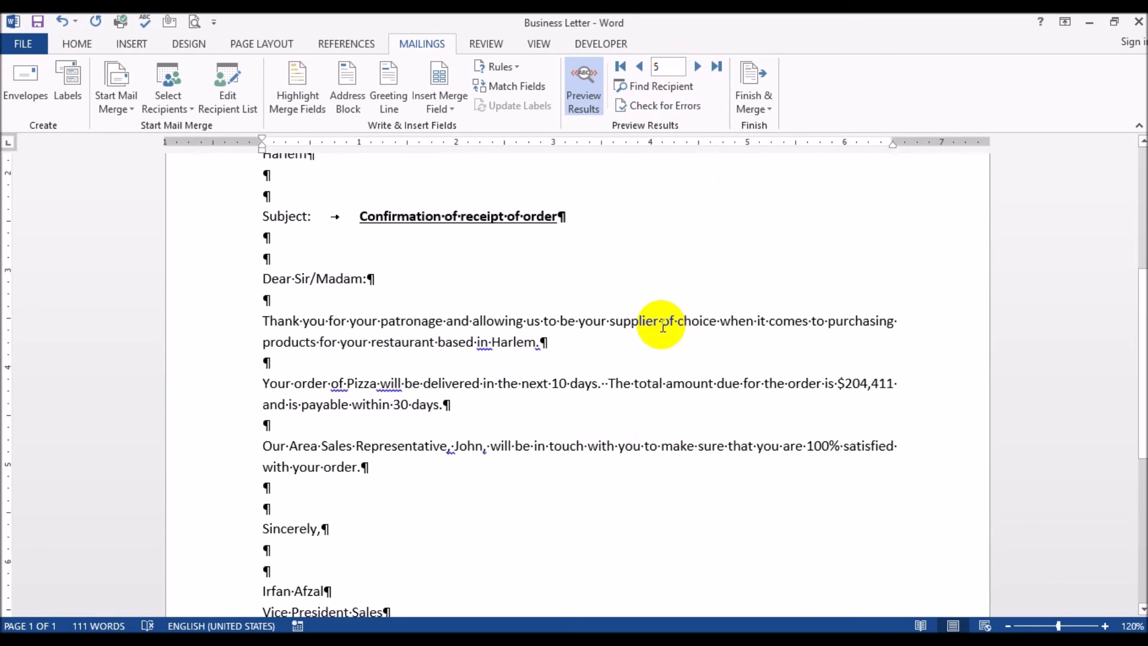
pyautogui.scroll(5, 661, 324)
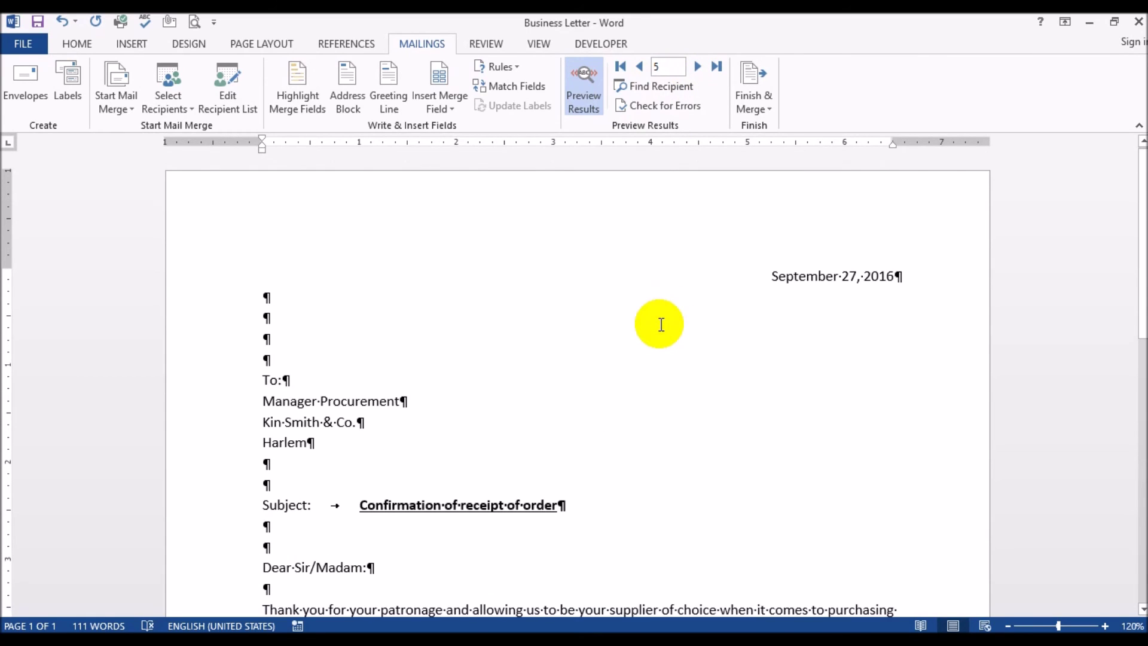
pyautogui.click(619, 66)
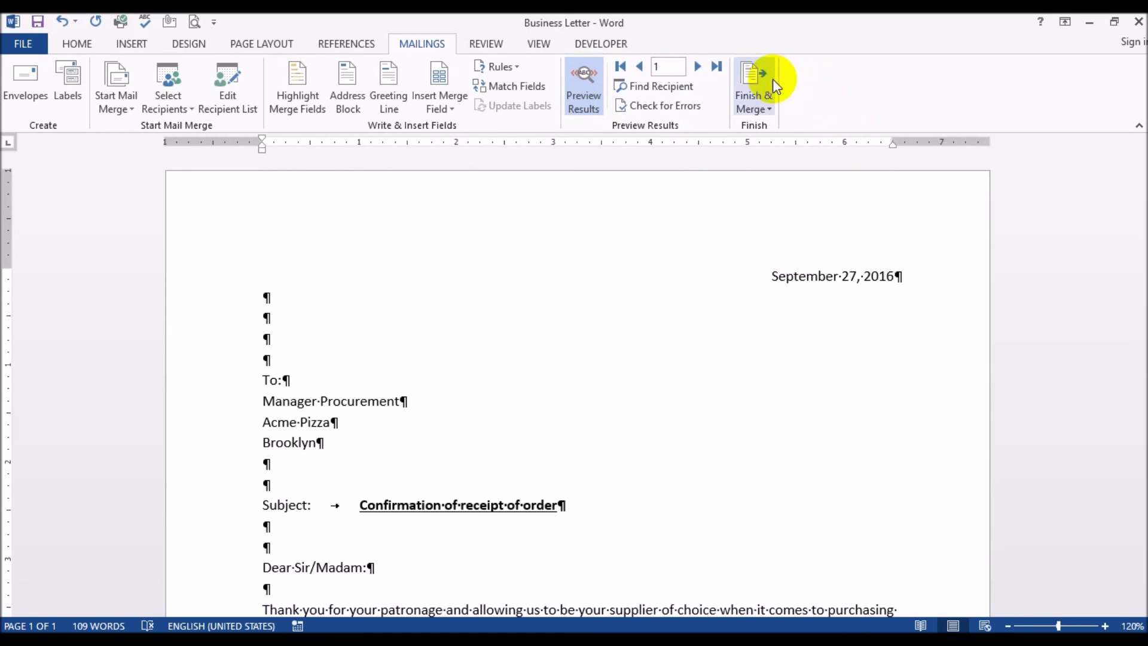
# - Merge all records into individual editable letters in the new Letters1 document
pyautogui.click(756, 103)
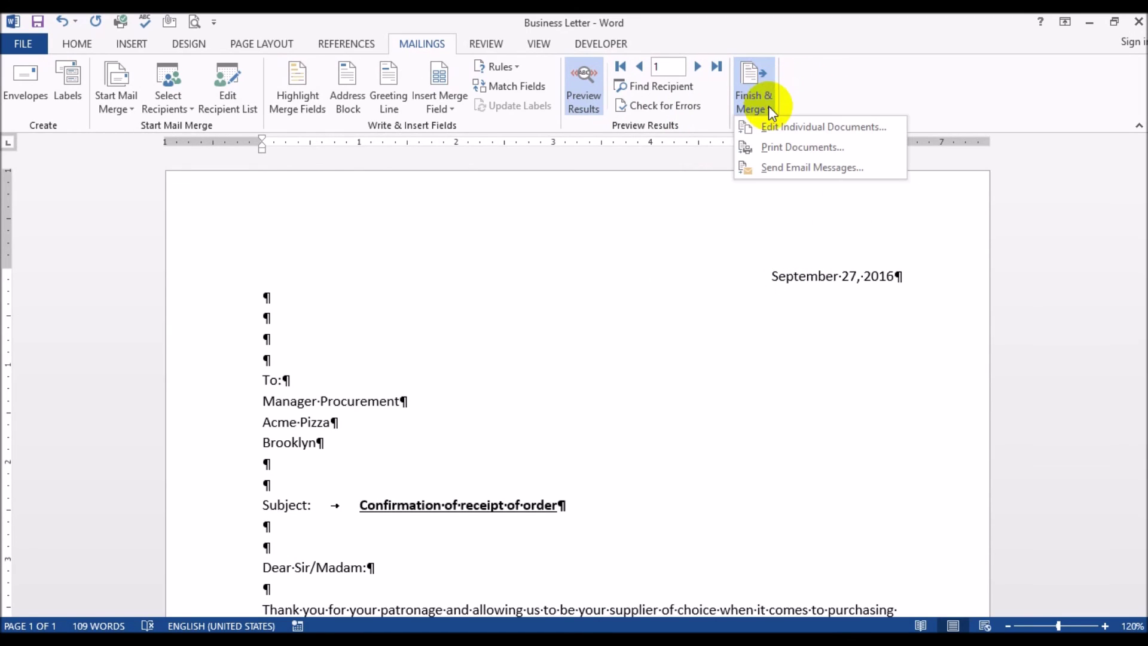
pyautogui.click(796, 127)
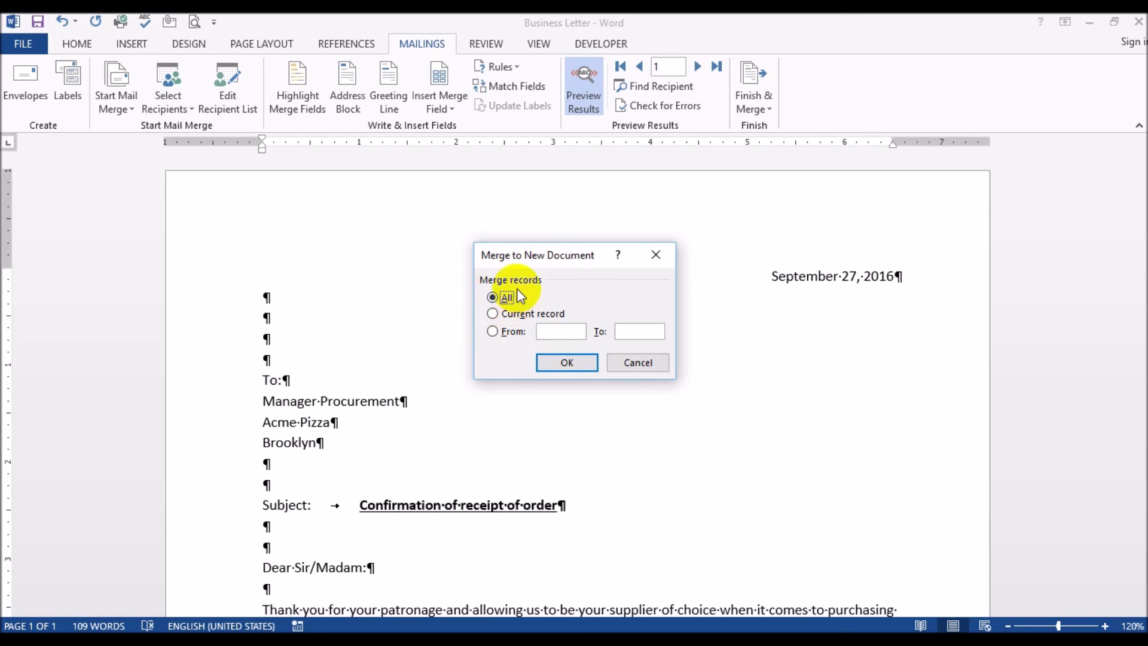
pyautogui.click(566, 363)
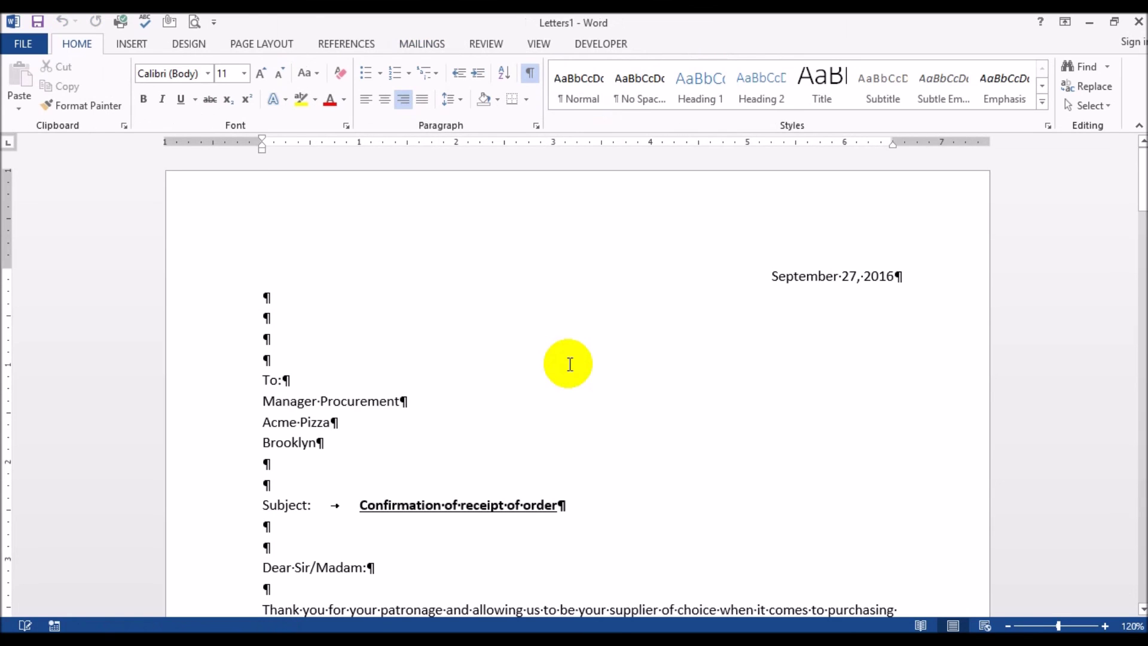
pyautogui.scroll(-6, 556, 353)
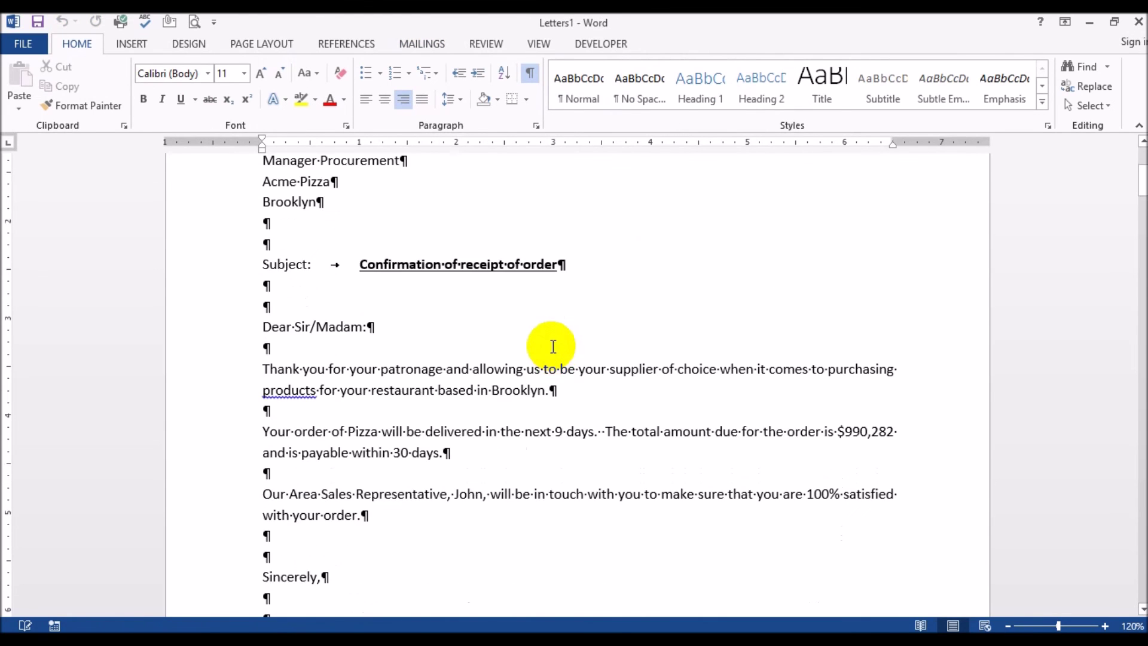
pyautogui.scroll(-10, 553, 345)
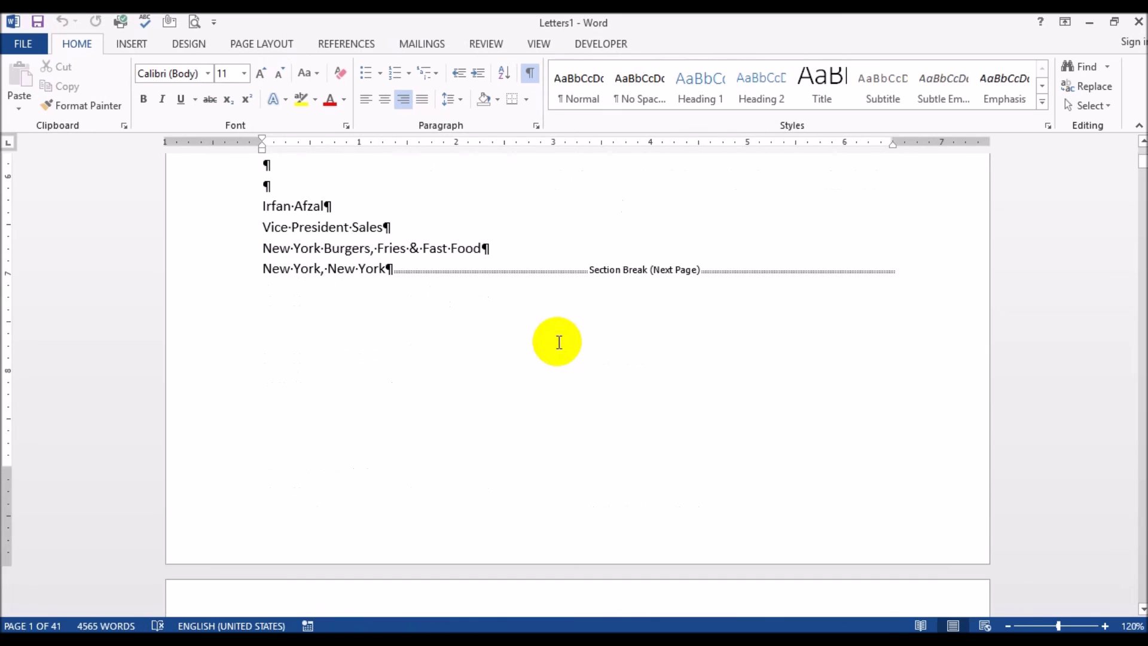
pyautogui.scroll(-2, 559, 339)
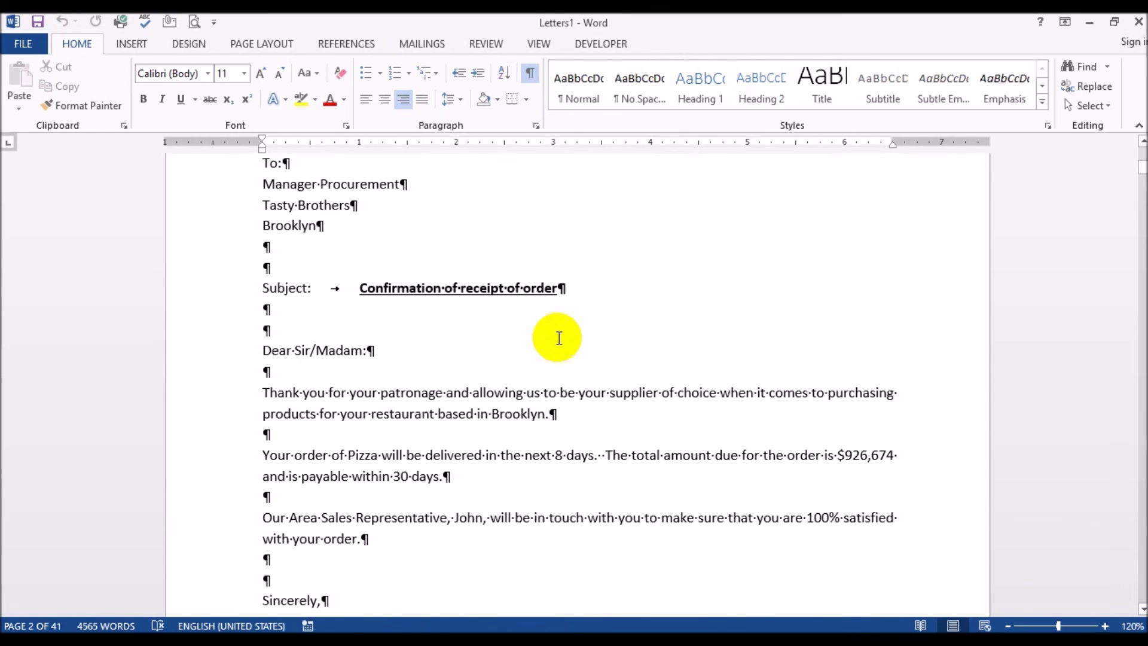
pyautogui.scroll(-10, 559, 335)
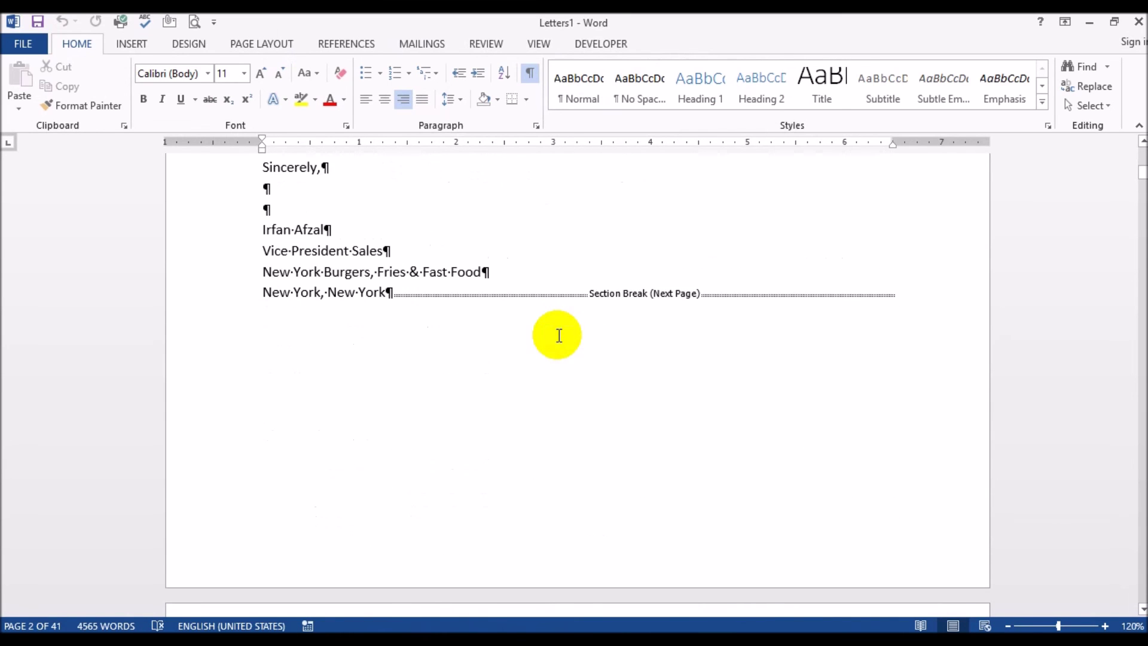
pyautogui.scroll(-12, 559, 336)
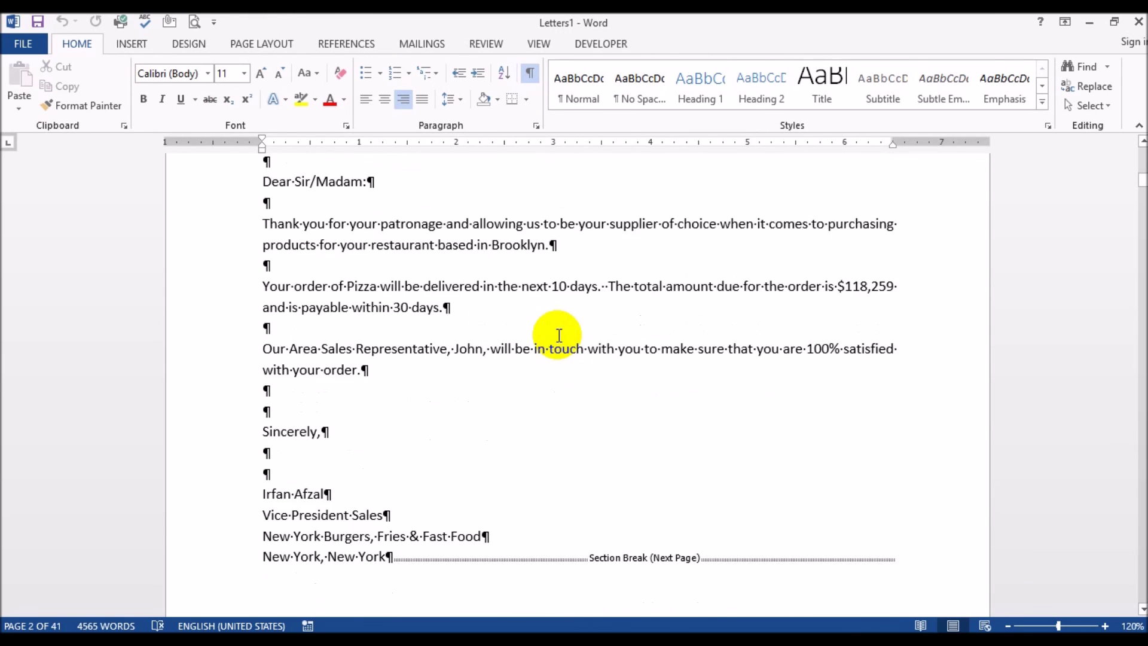
pyautogui.scroll(-6, 558, 336)
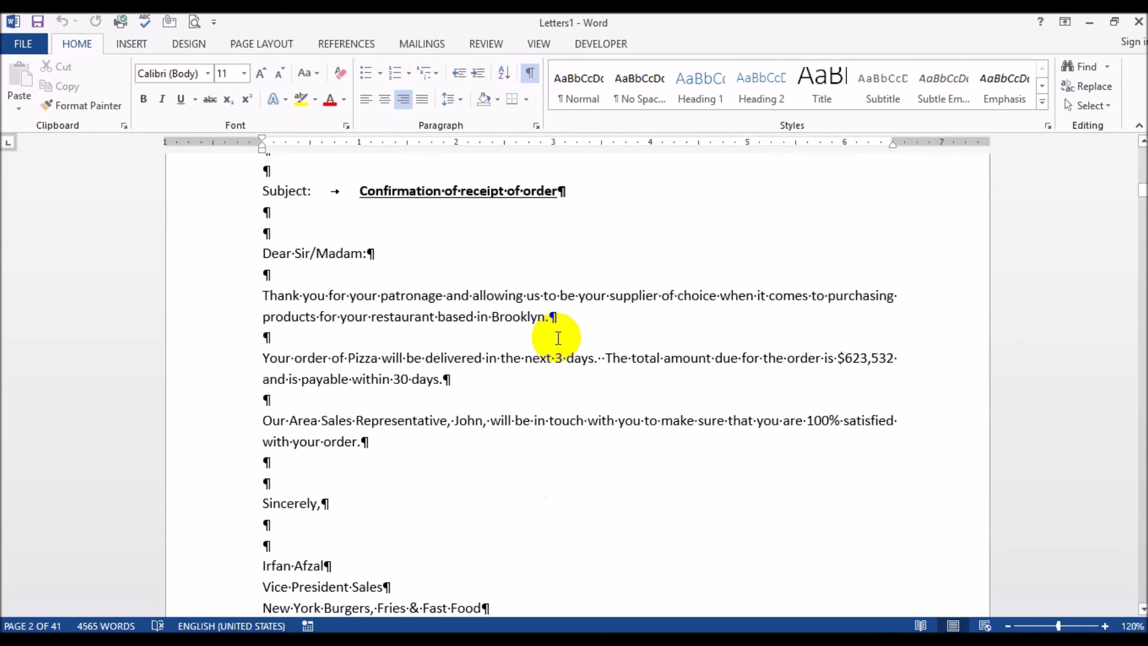
pyautogui.scroll(-20, 559, 338)
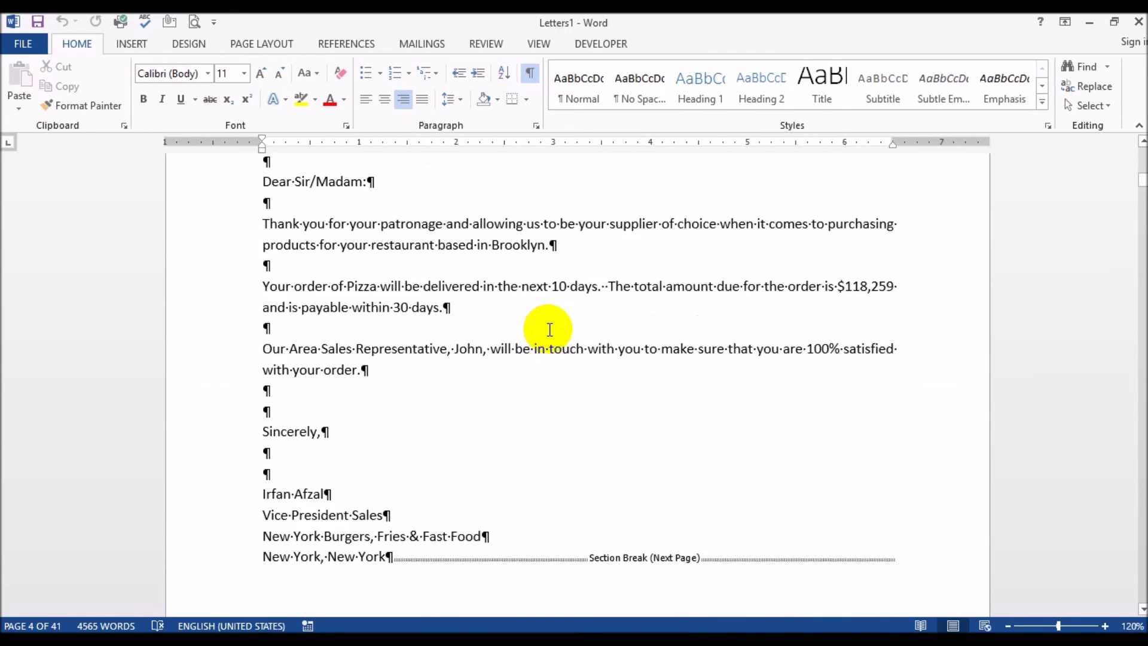
pyautogui.scroll(-20, 553, 332)
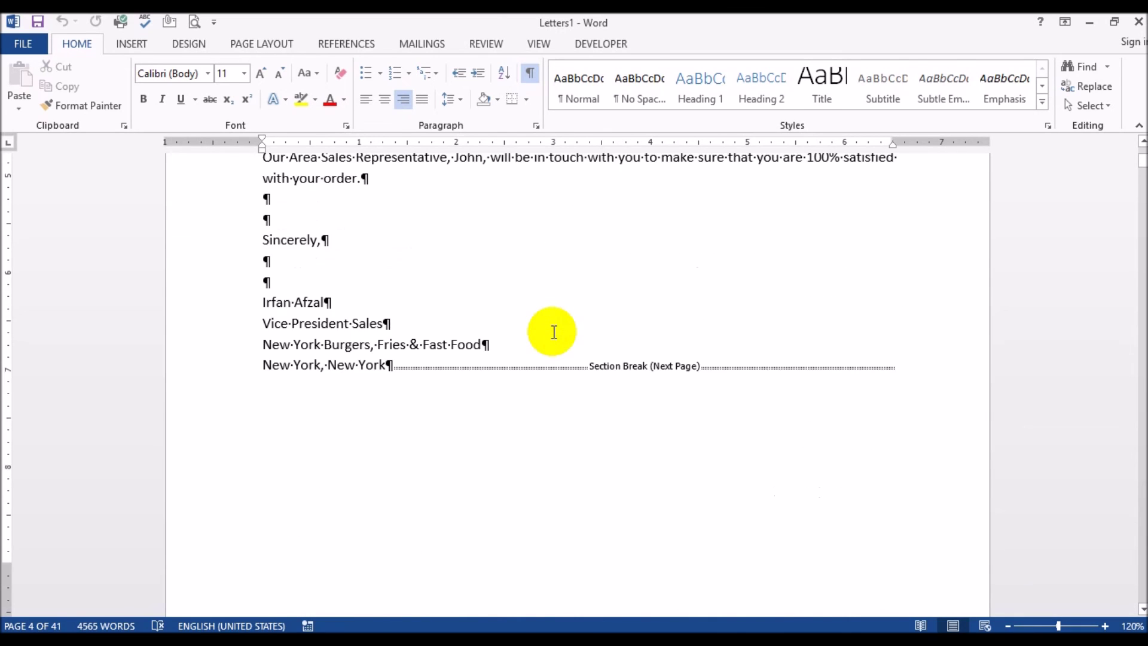